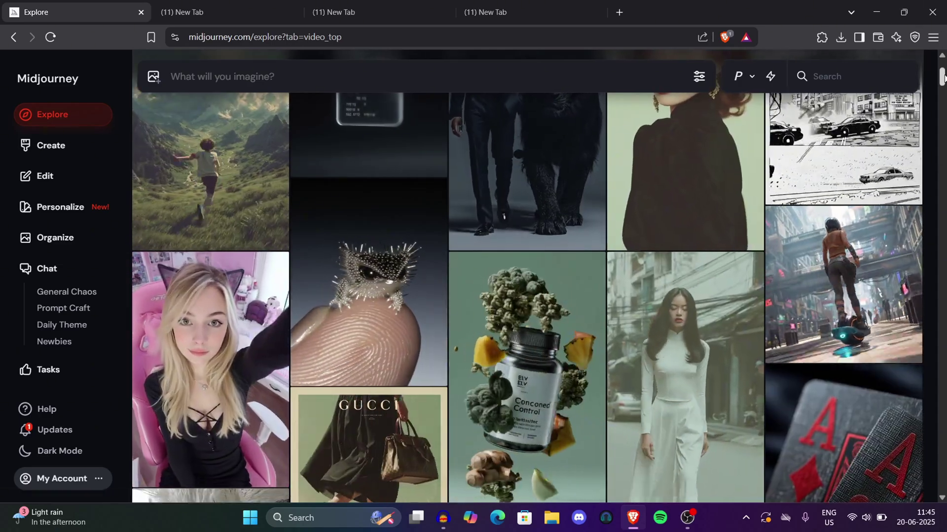
Scroll back to the top of the Explore page's Top videos grid
{"action": "scroll", "coordinate": [572, 150], "scroll_direction": "up", "scroll_amount": 3}
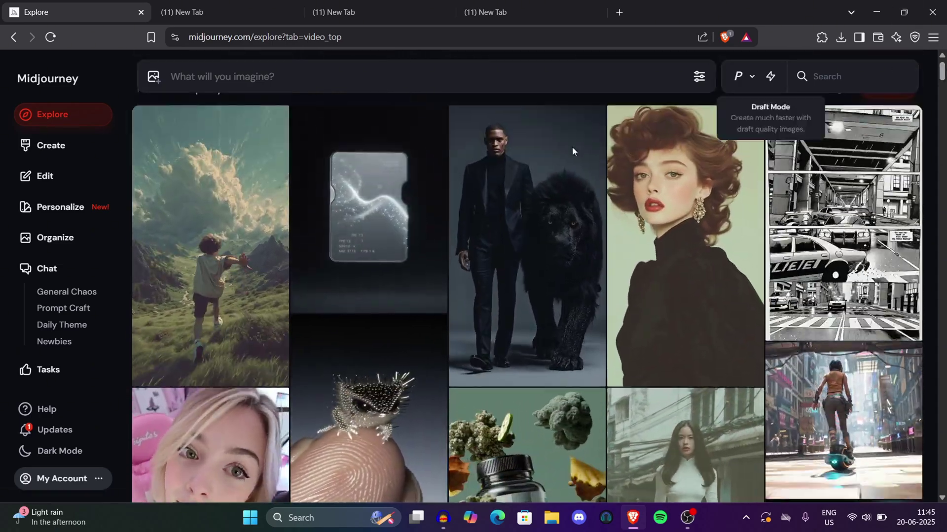
Open the man-and-lion video, make the browser full screen, and briefly view the video enlarged
{"action": "left_click", "coordinate": [540, 163]}
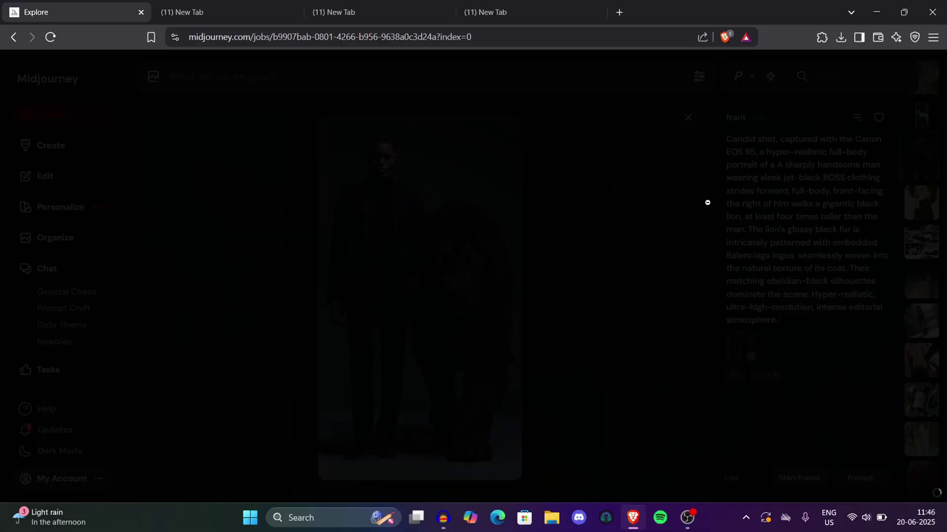
{"action": "key", "text": "f"}
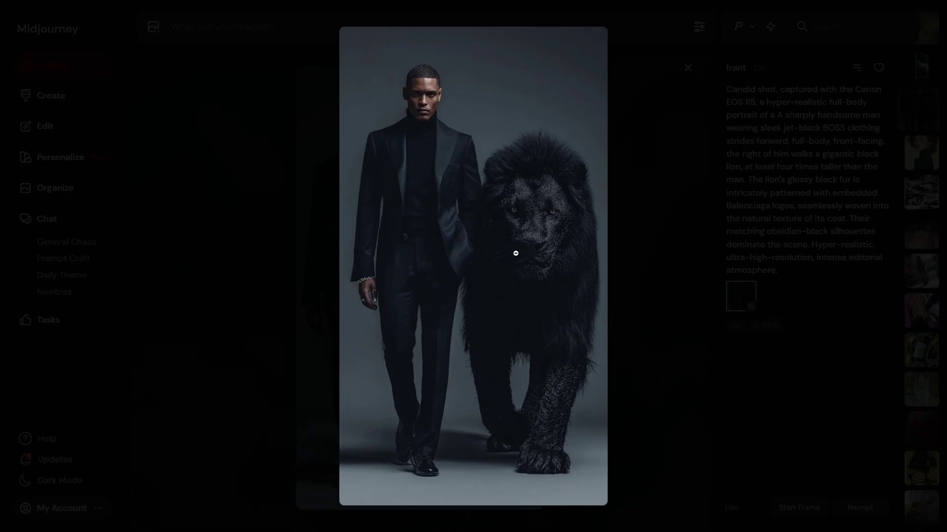
{"action": "left_click", "coordinate": [662, 157]}
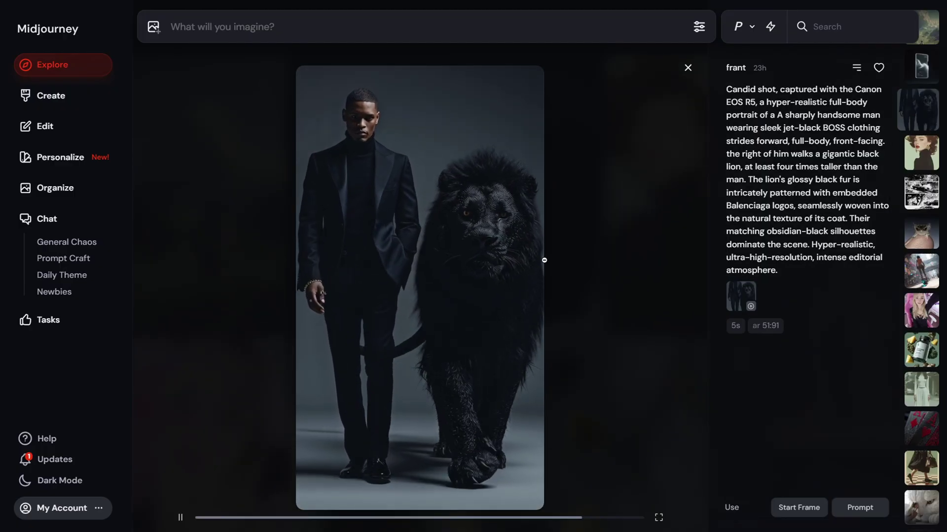
{"action": "left_click", "coordinate": [502, 261]}
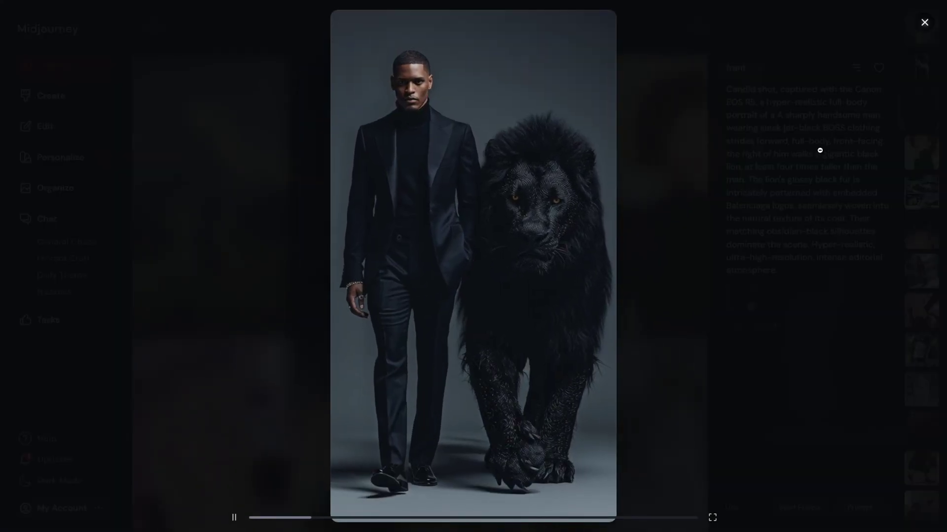
{"action": "left_click", "coordinate": [923, 28]}
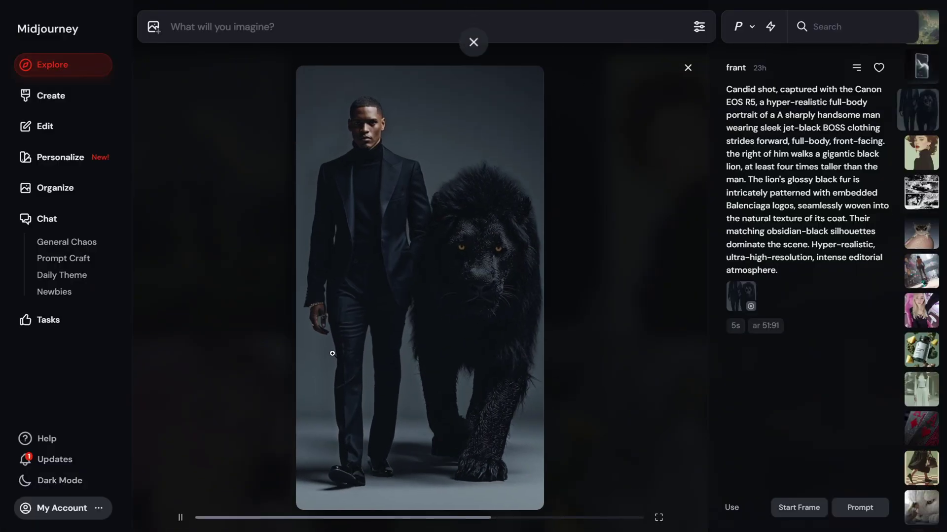
Pause and resume the man-and-lion video while enlarged, then close it back to the Explore grid
{"action": "left_click", "coordinate": [181, 521]}
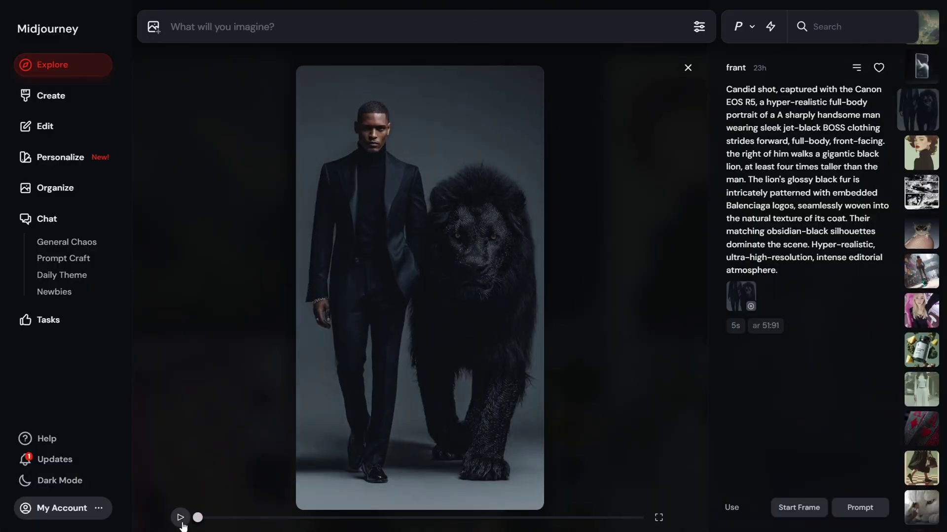
{"action": "left_click", "coordinate": [180, 520]}
{"action": "left_click", "coordinate": [414, 345]}
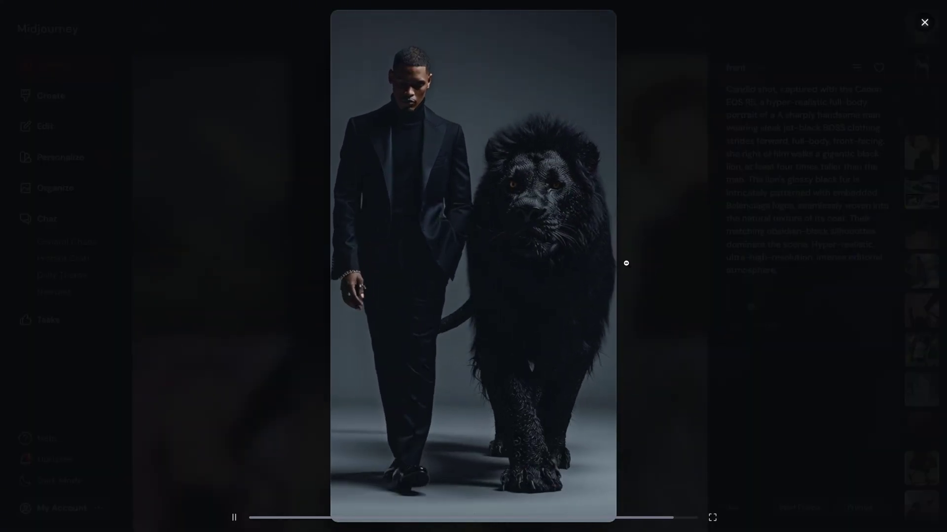
{"action": "left_click", "coordinate": [234, 519]}
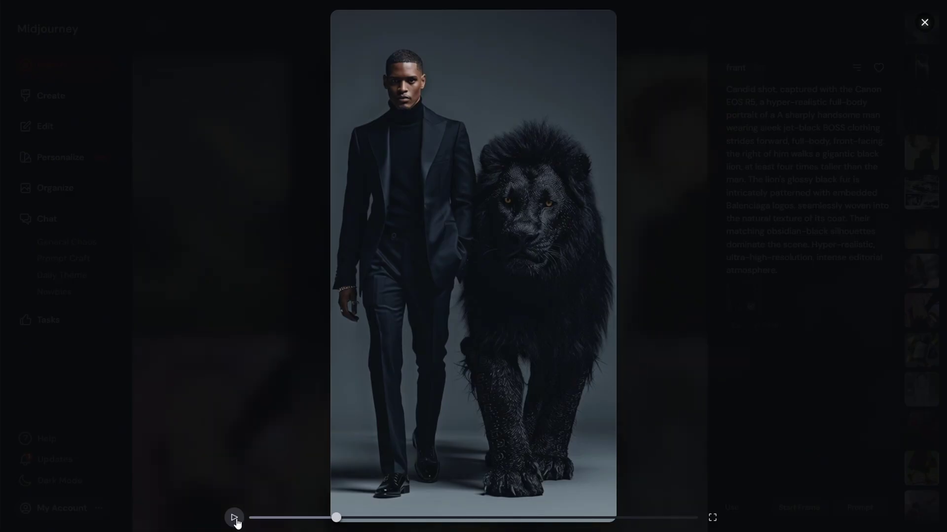
{"action": "left_click", "coordinate": [235, 518]}
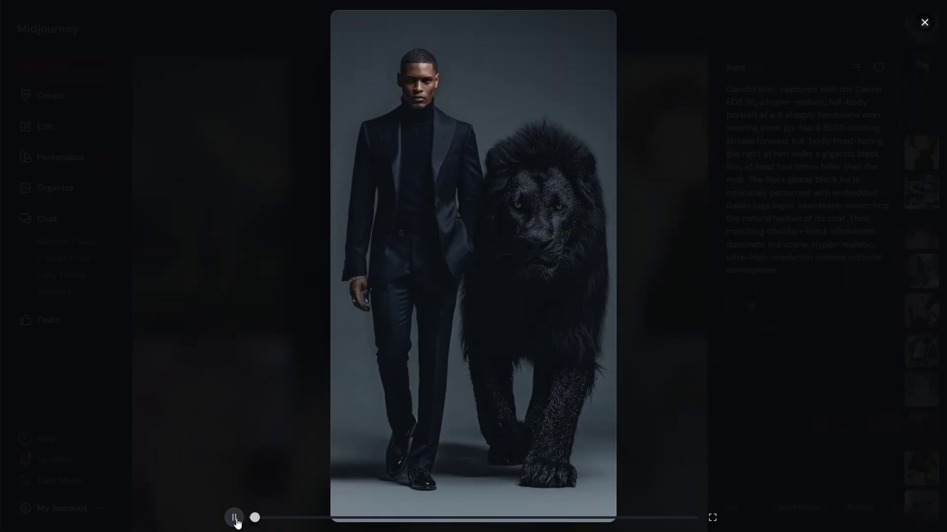
{"action": "left_click", "coordinate": [235, 518]}
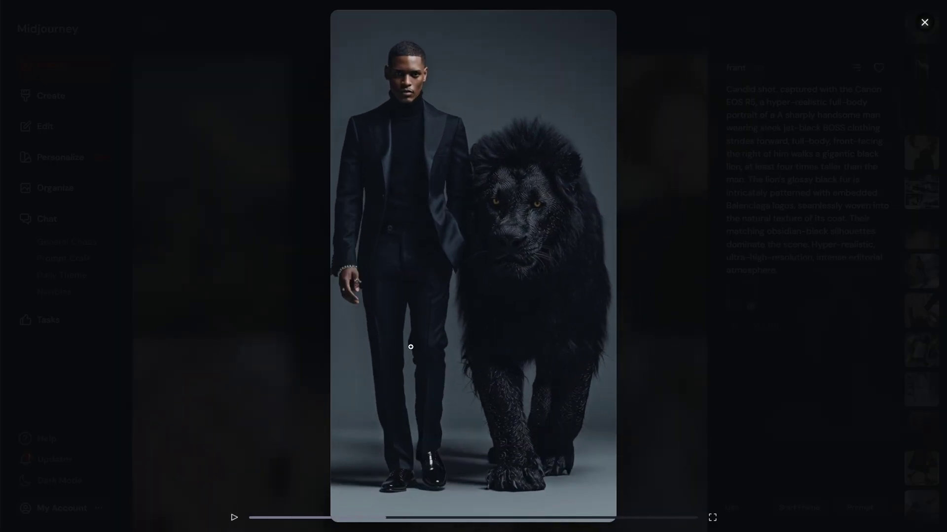
{"action": "left_click", "coordinate": [697, 290]}
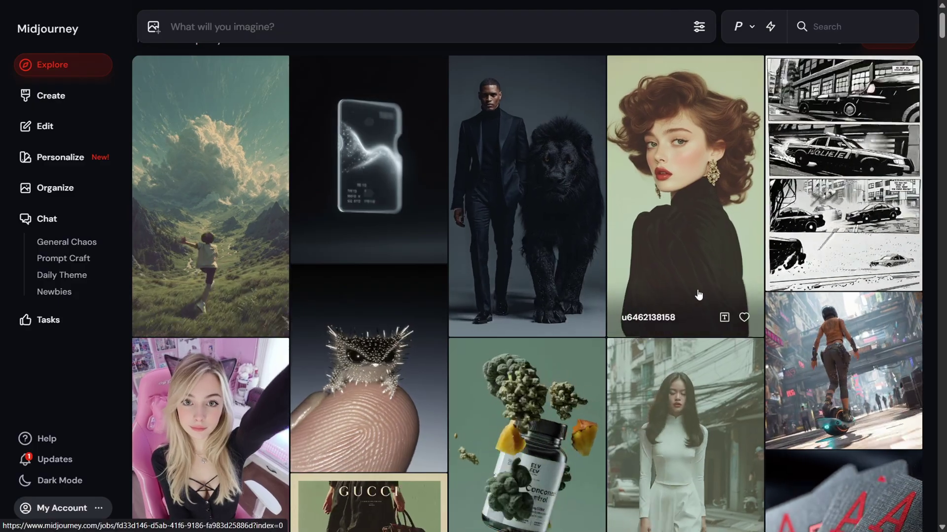
Open the 1990s supermodel portrait video and view its prompt's reference image enlarged
{"action": "left_click", "coordinate": [698, 294]}
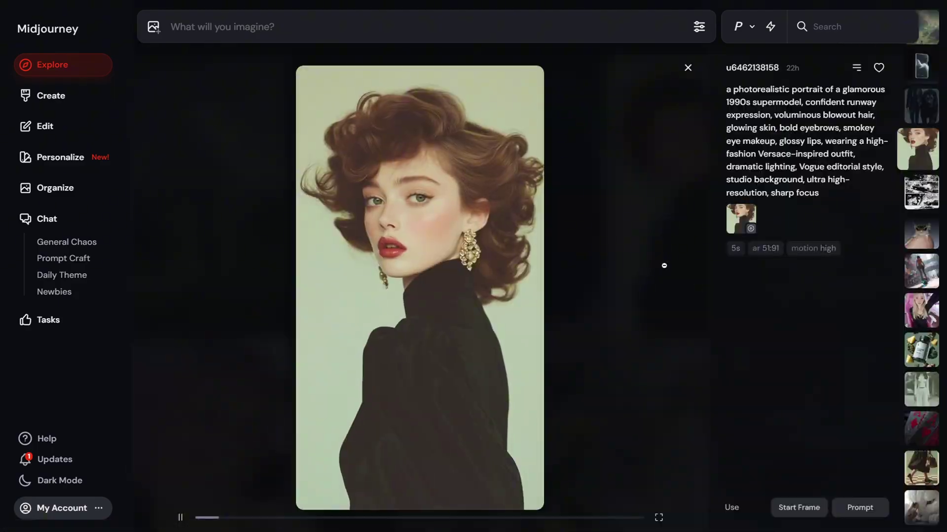
{"action": "left_click", "coordinate": [734, 226]}
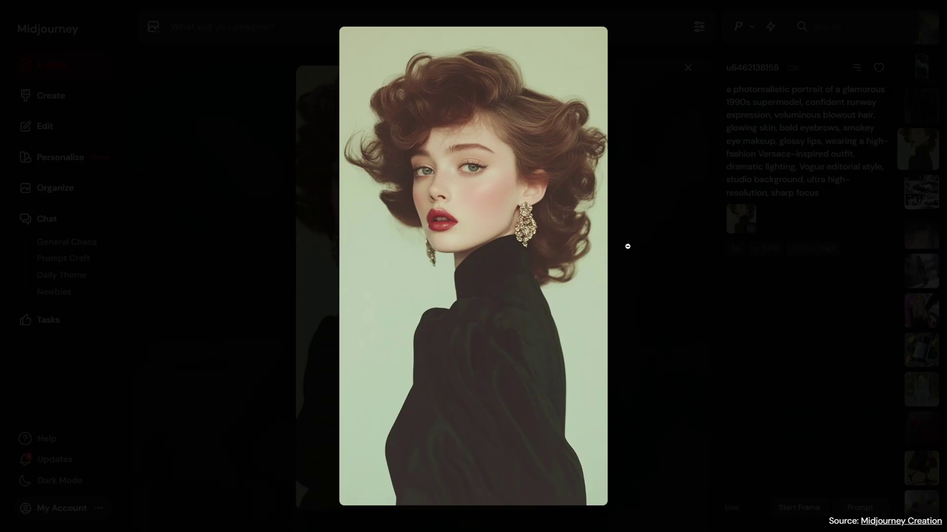
{"action": "left_click", "coordinate": [627, 246]}
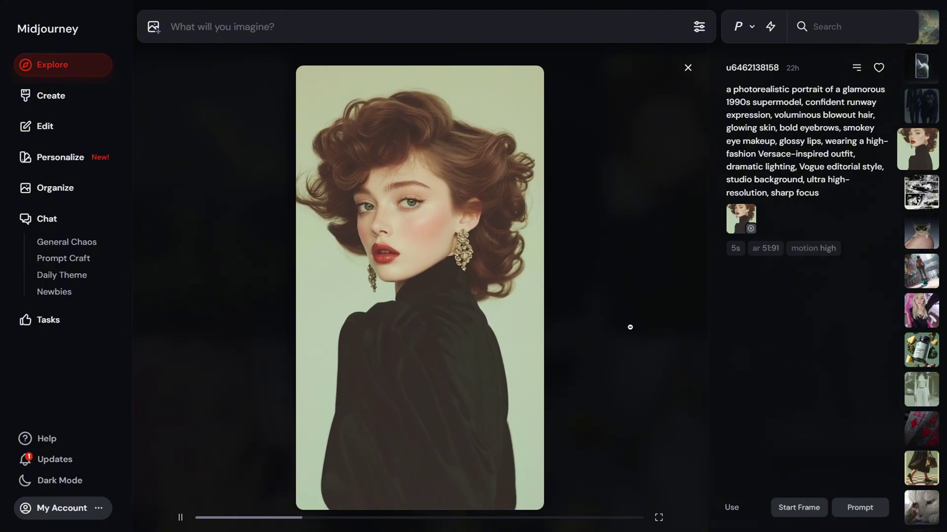
Watch the portrait video enlarged, pause it, then switch to the comics car-chase video
{"action": "left_click", "coordinate": [528, 347]}
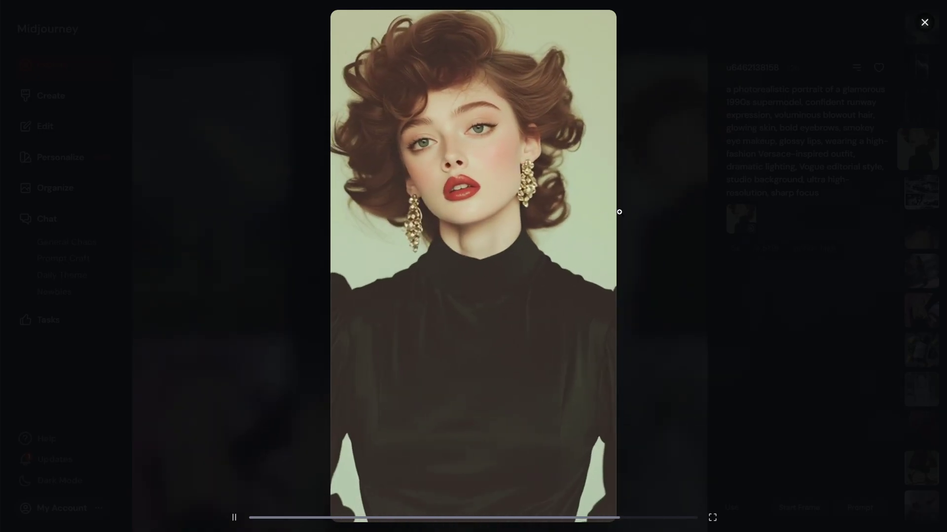
{"action": "left_click", "coordinate": [666, 207]}
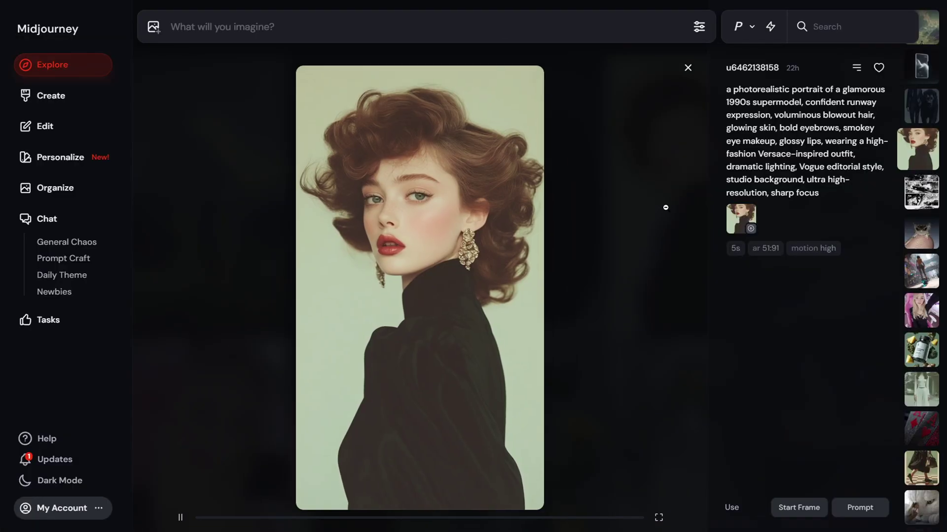
{"action": "left_click", "coordinate": [454, 308]}
{"action": "left_click", "coordinate": [674, 258]}
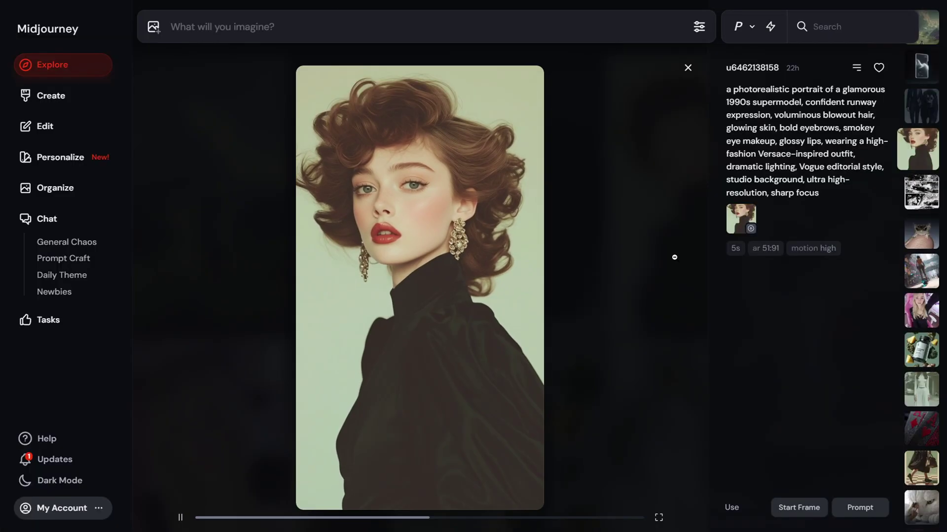
{"action": "left_click", "coordinate": [180, 519]}
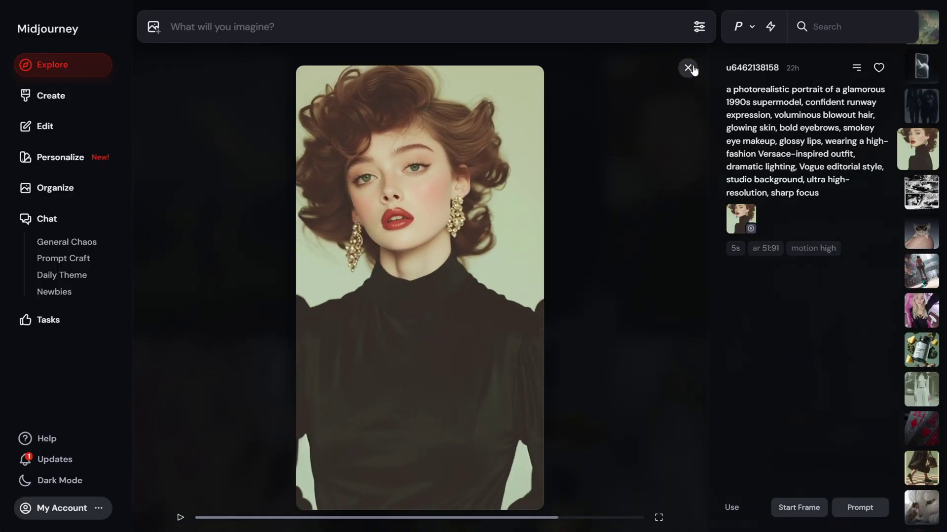
{"action": "left_click", "coordinate": [909, 187]}
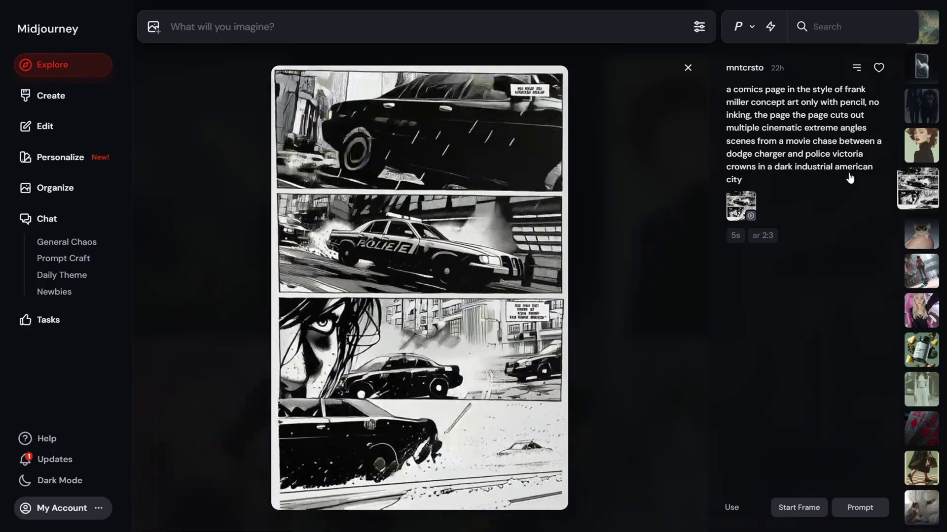
View the comics car-chase reference image and video enlarged, then switch to the gremlin-on-fingertip video
{"action": "left_click", "coordinate": [738, 207]}
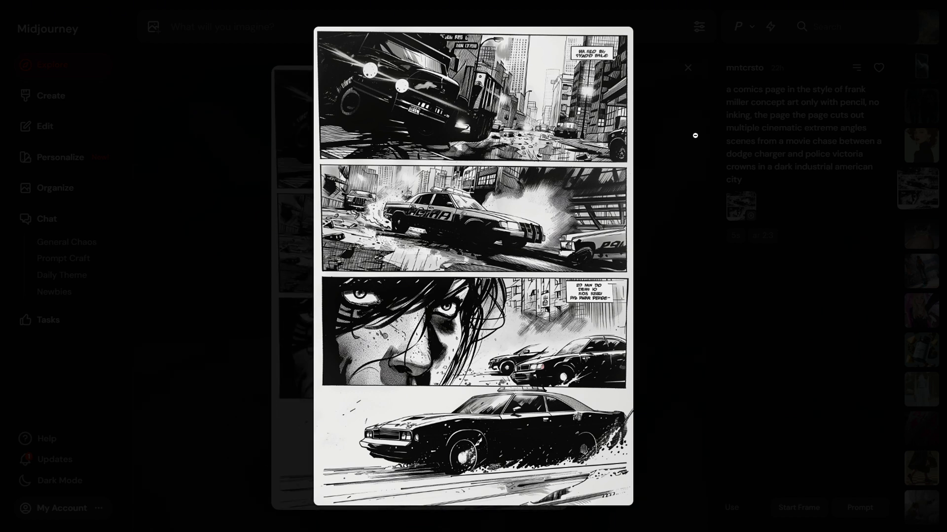
{"action": "left_click", "coordinate": [695, 135]}
{"action": "left_click", "coordinate": [538, 253]}
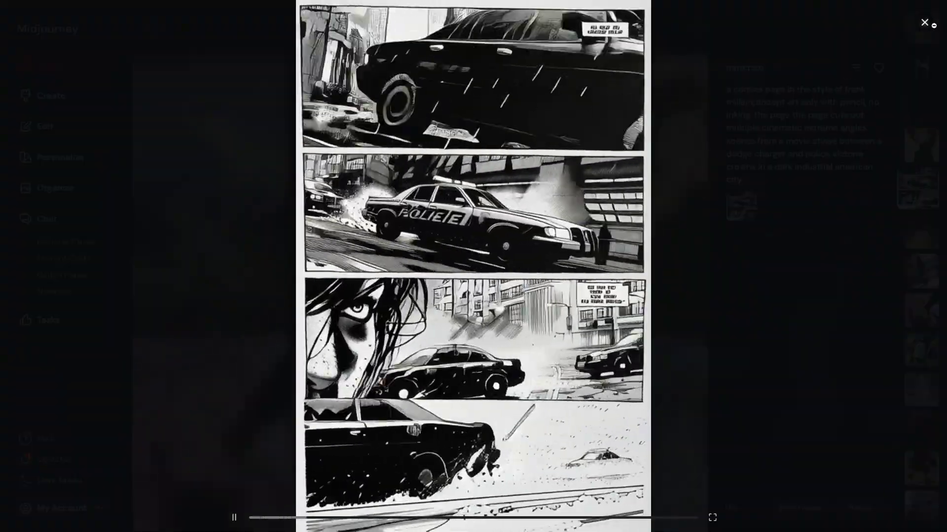
{"action": "left_click", "coordinate": [932, 29]}
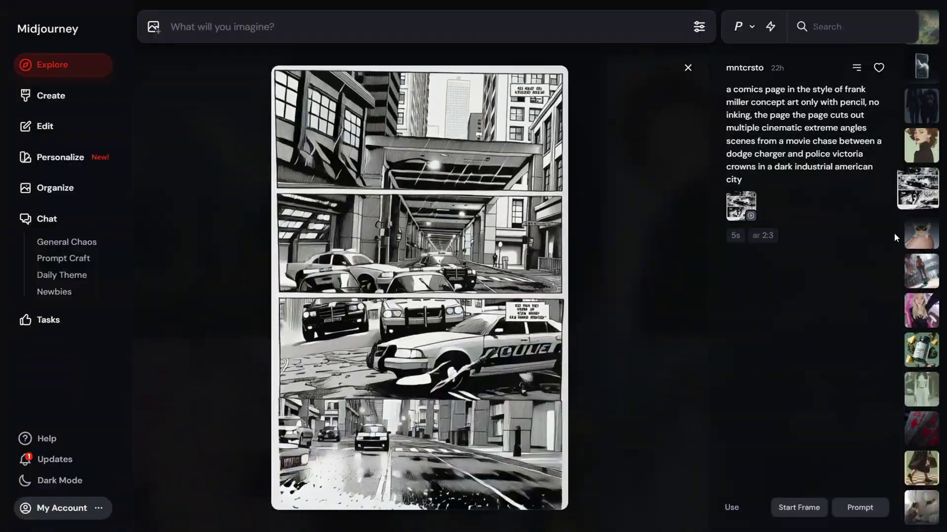
{"action": "left_click", "coordinate": [922, 236]}
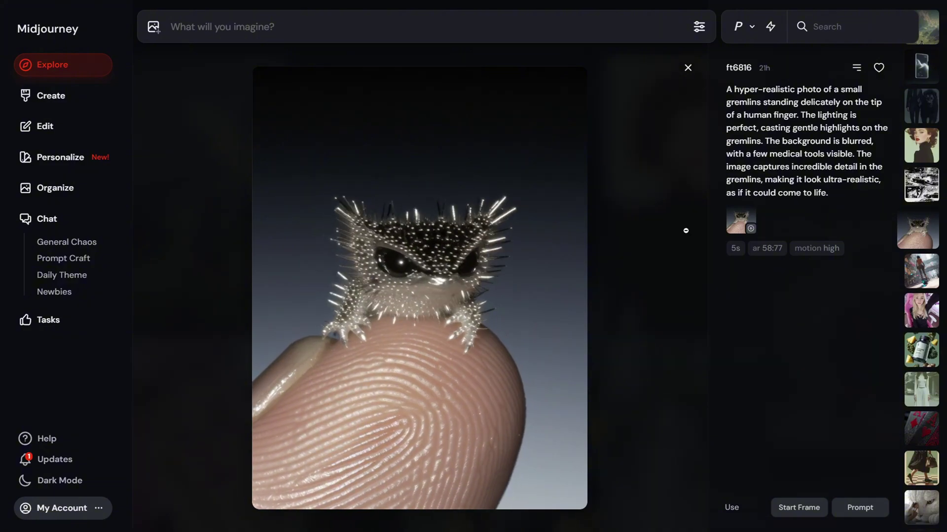
View the gremlin prompt's reference image, then watch the gremlin video enlarged
{"action": "left_click", "coordinate": [740, 218]}
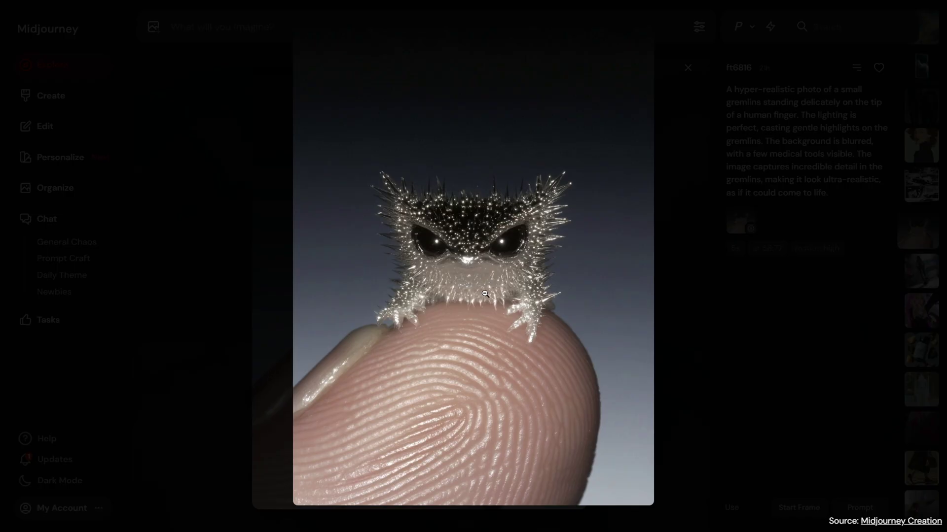
{"action": "left_click", "coordinate": [693, 323]}
{"action": "left_click", "coordinate": [575, 341]}
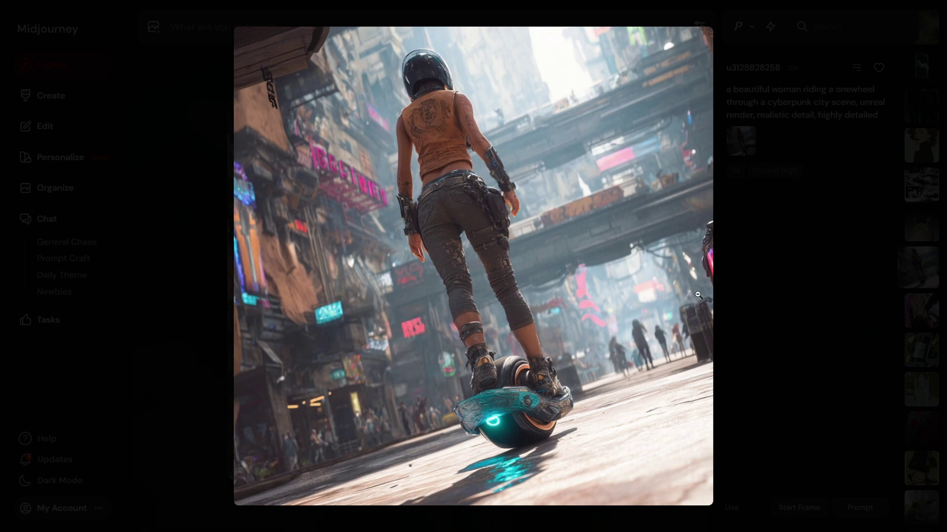
Close the overlay, watch the cyberpunk onewheel video enlarged, then open the catgirl selfie post
{"action": "left_click", "coordinate": [772, 292]}
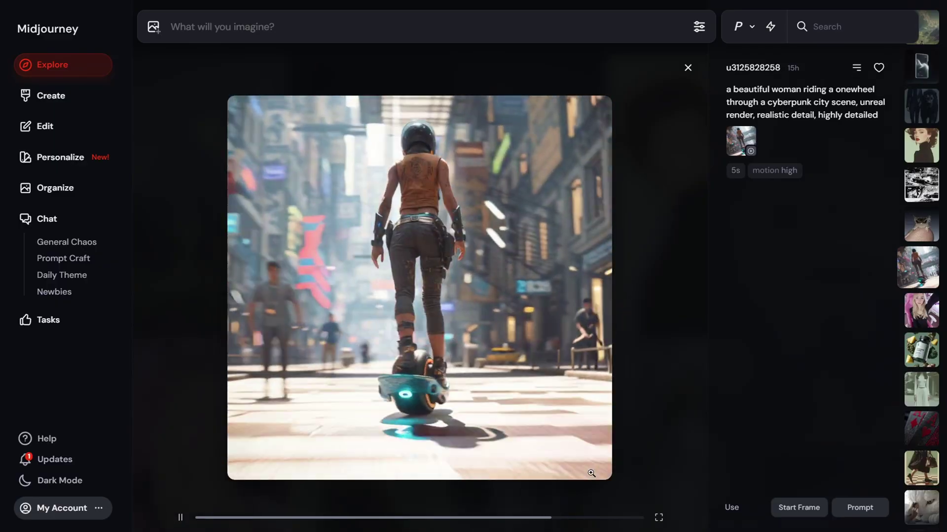
{"action": "left_click", "coordinate": [591, 473]}
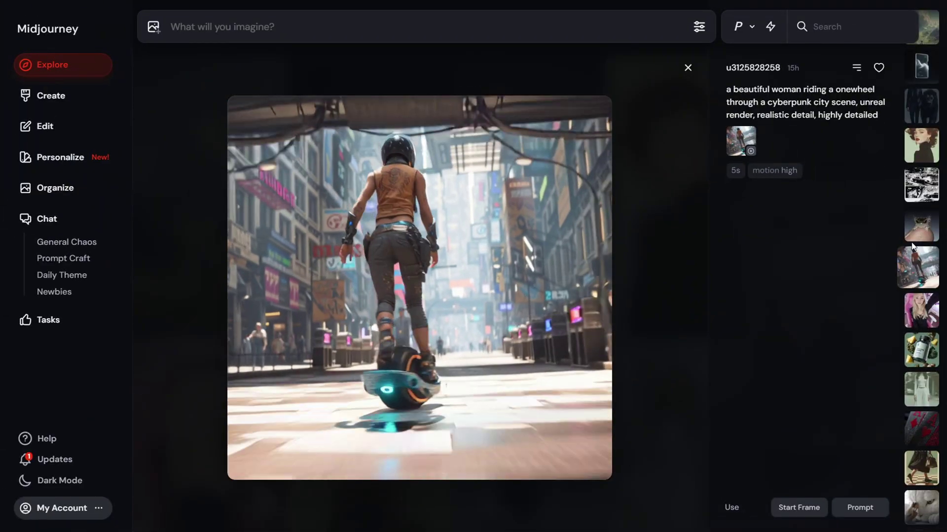
{"action": "left_click", "coordinate": [917, 316]}
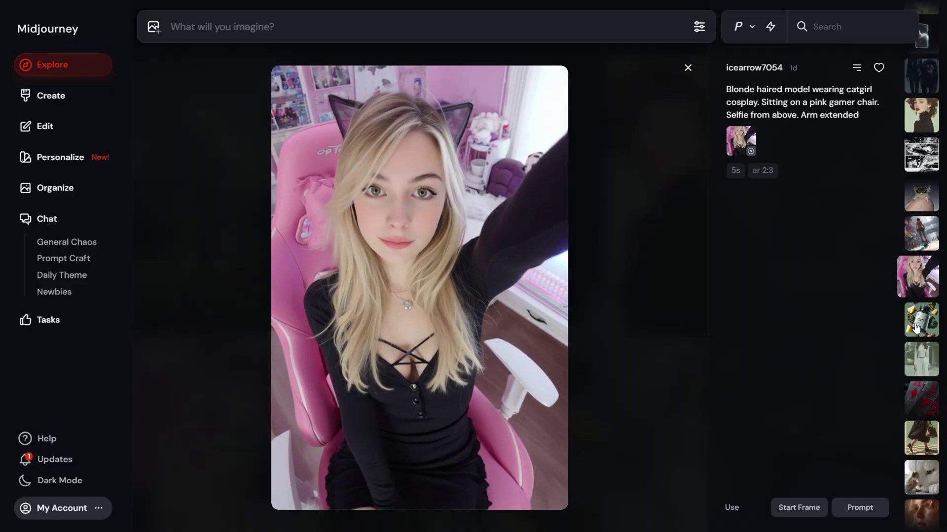
View the catgirl reference image, watch the video enlarged zoomed to full height and back, then scroll onward
{"action": "left_click", "coordinate": [739, 140]}
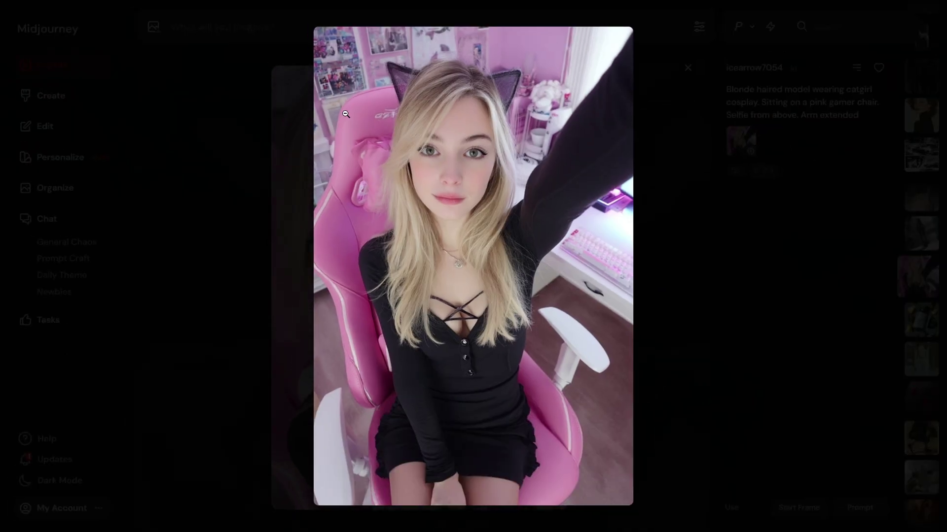
{"action": "left_click", "coordinate": [675, 225]}
{"action": "left_click", "coordinate": [567, 306]}
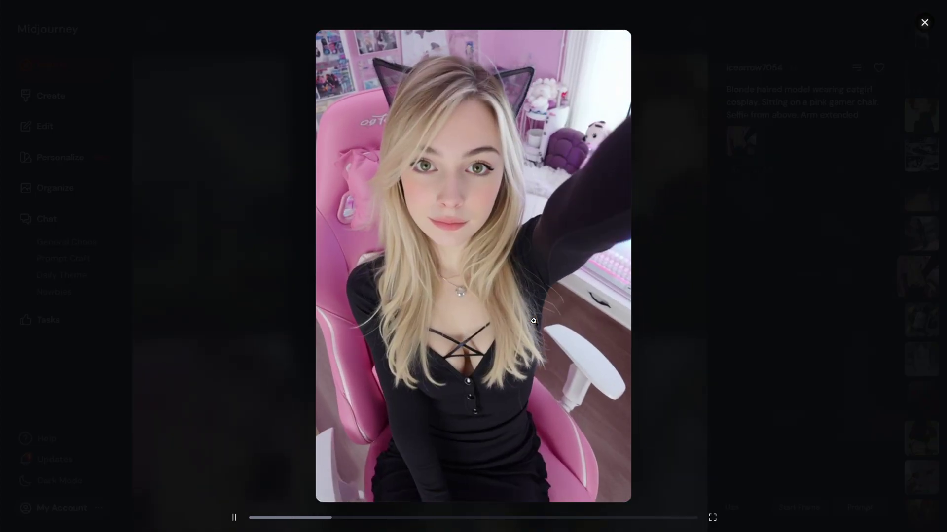
{"action": "left_click", "coordinate": [533, 321]}
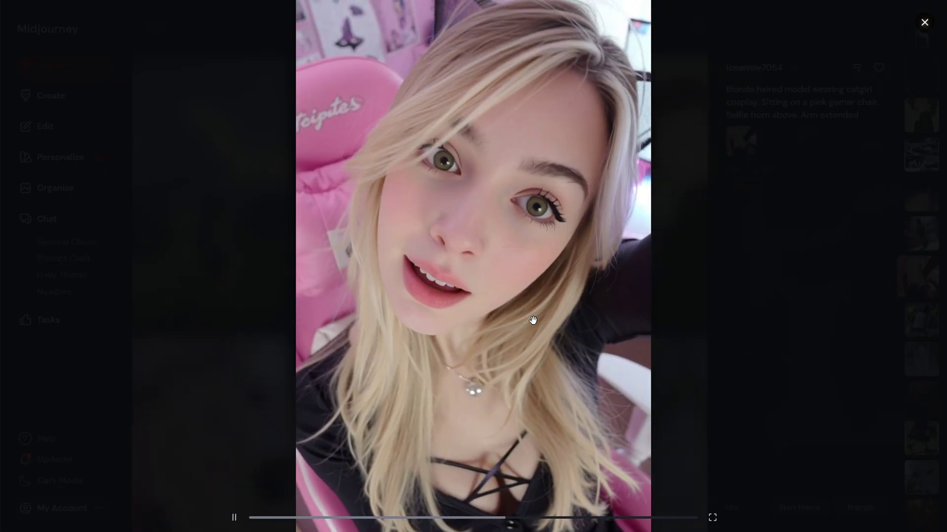
{"action": "left_click", "coordinate": [533, 321]}
{"action": "left_click", "coordinate": [925, 22]}
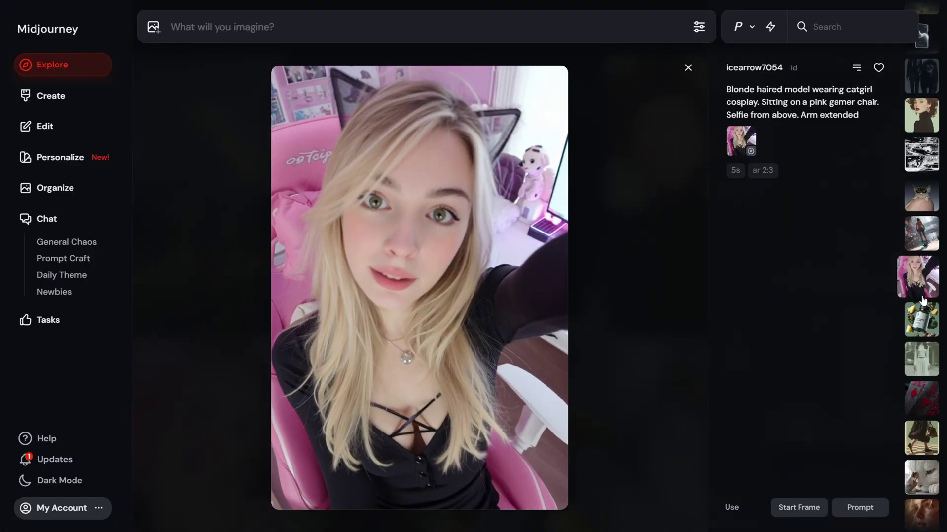
{"action": "scroll", "coordinate": [755, 285], "scroll_direction": "down", "scroll_amount": 1}
View the supplement bottle reference image, then play its video enlarged, zooming to full height and back
{"action": "left_click", "coordinate": [740, 348]}
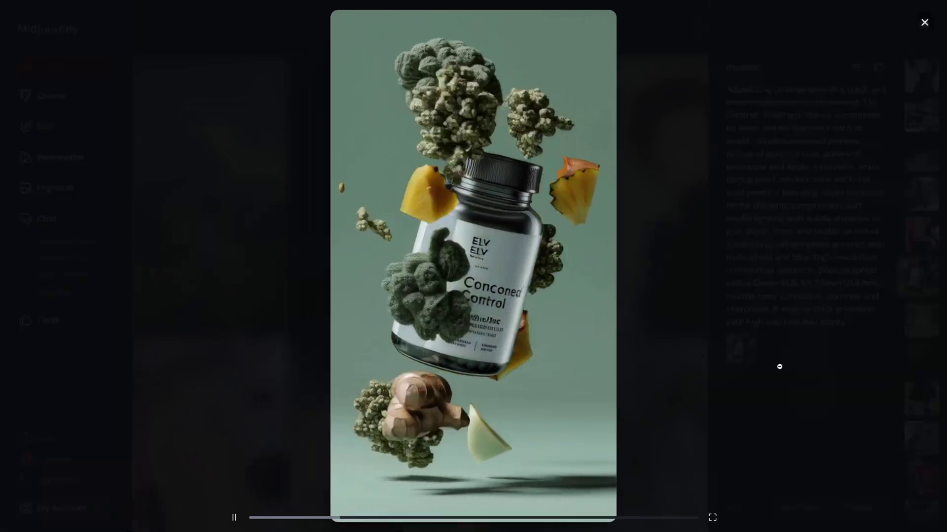
{"action": "left_click", "coordinate": [925, 23]}
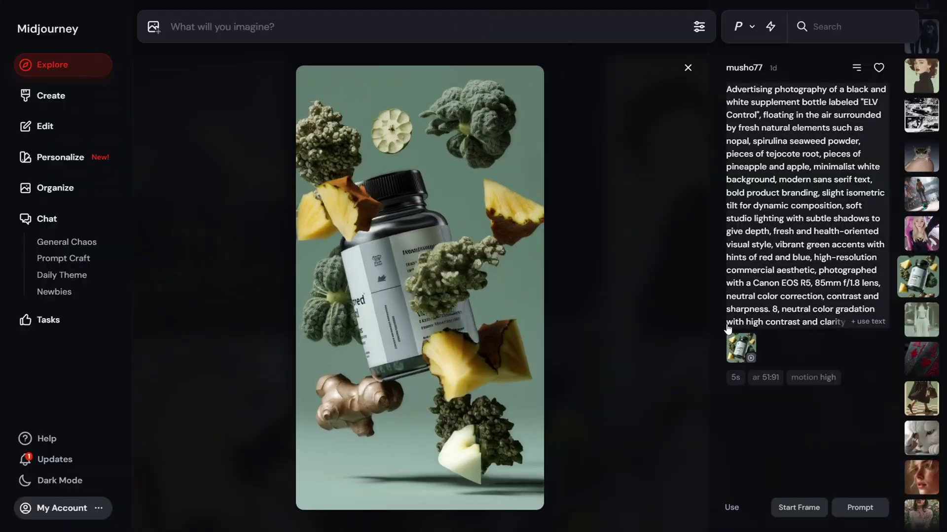
{"action": "left_click", "coordinate": [734, 346]}
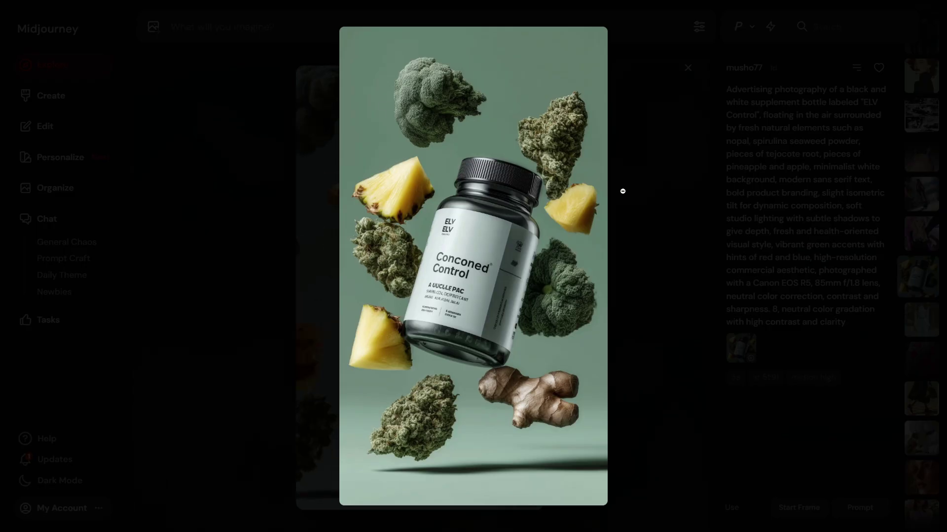
{"action": "left_click", "coordinate": [666, 190]}
{"action": "left_click", "coordinate": [538, 321]}
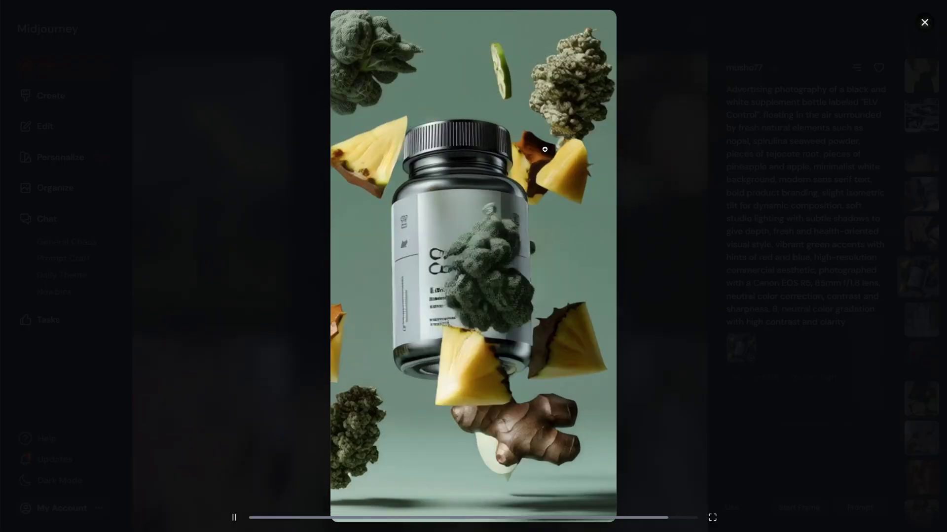
{"action": "left_click", "coordinate": [543, 210]}
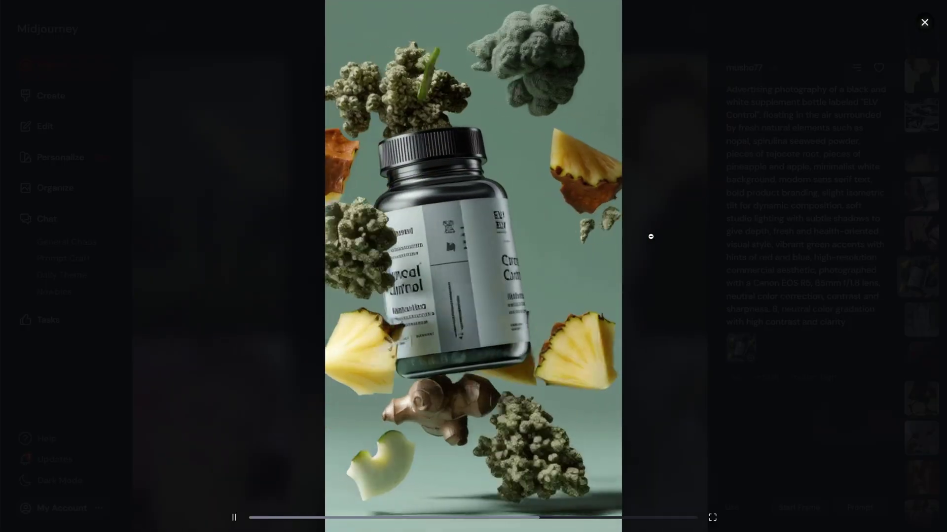
{"action": "left_click", "coordinate": [675, 240]}
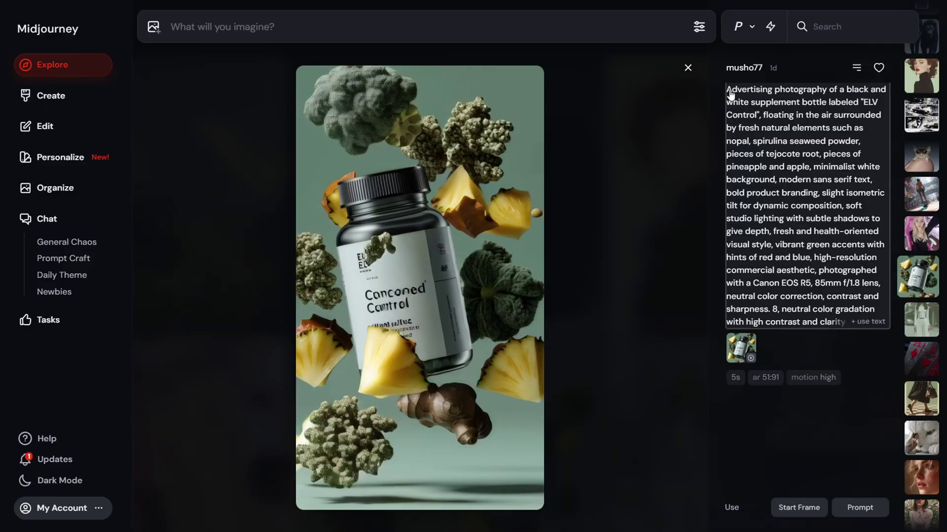
Highlight part of the supplement bottle prompt, deselect it, then open the woman-in-white catwalk post
{"action": "left_click_drag", "start_coordinate": [731, 94], "coordinate": [834, 250]}
{"action": "left_click", "coordinate": [837, 280]}
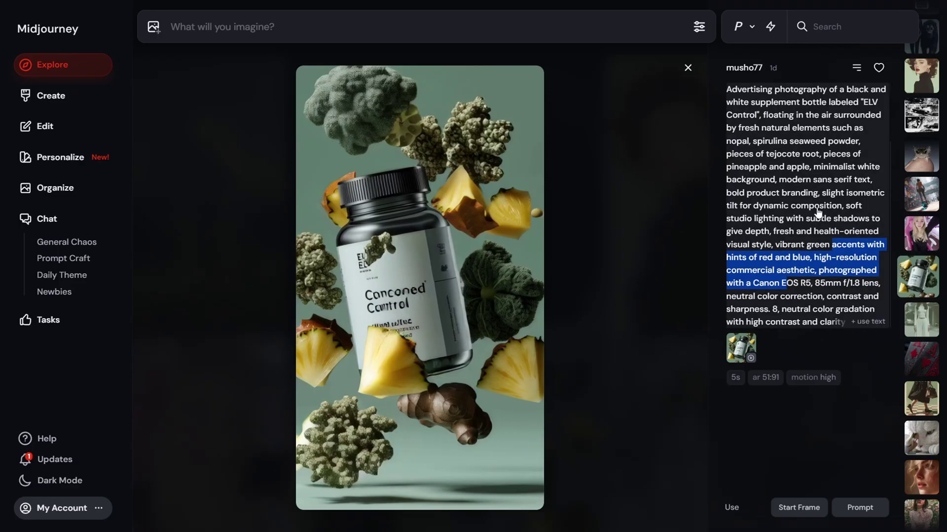
{"action": "left_click", "coordinate": [925, 320]}
{"action": "mouse_move", "coordinate": [734, 116]}
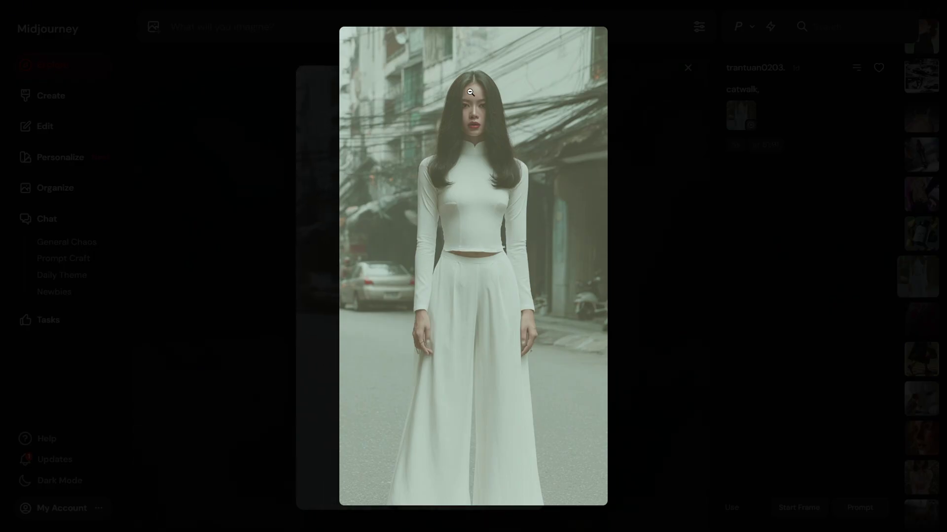
Close the reference preview, play the catwalk video enlarged, pause it, and exit the viewer with Esc
{"action": "left_click", "coordinate": [306, 91]}
{"action": "left_click", "coordinate": [457, 227]}
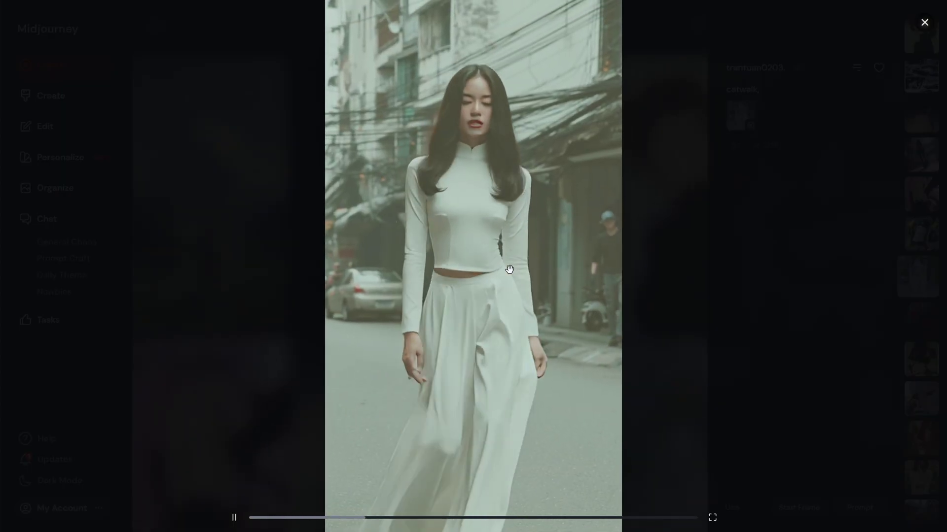
{"action": "left_click", "coordinate": [239, 527]}
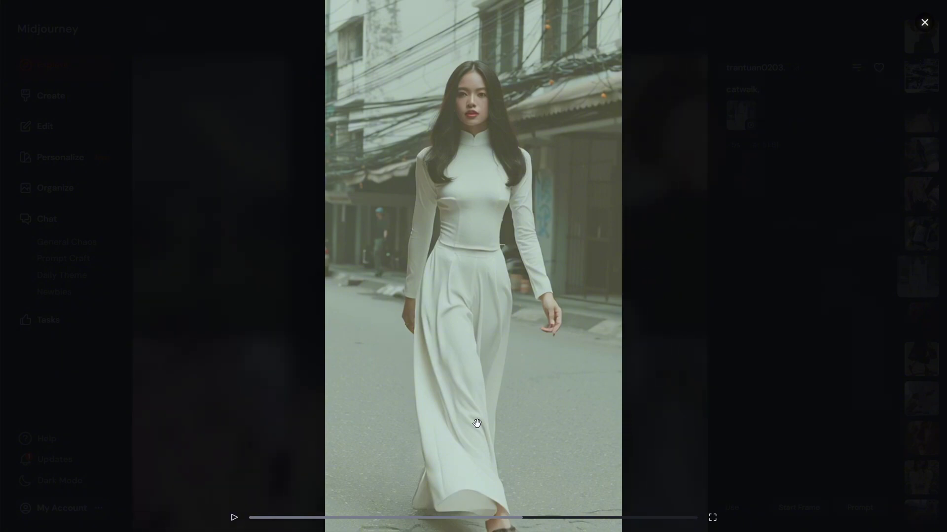
{"action": "key", "text": "Escape"}
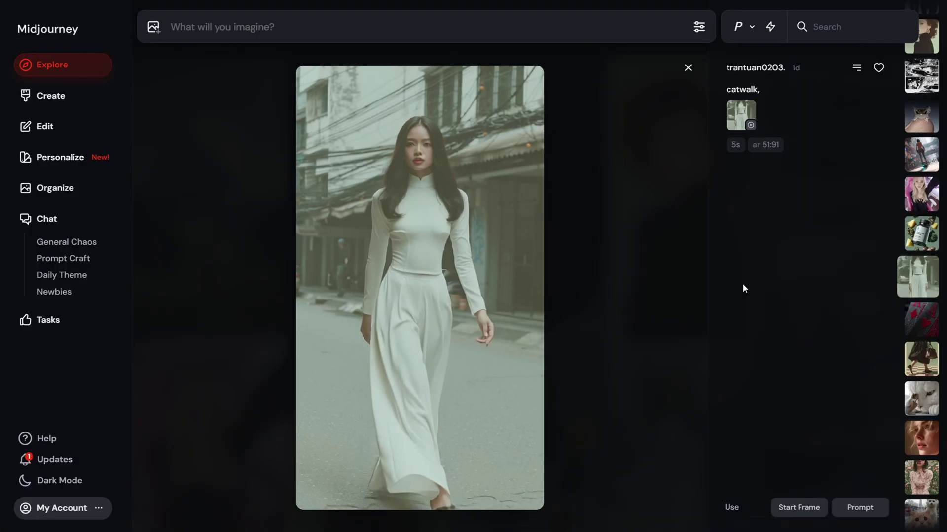
Watch the black-and-red poker cards video full screen, then open the vintage Gucci poster post
{"action": "left_click", "coordinate": [917, 320]}
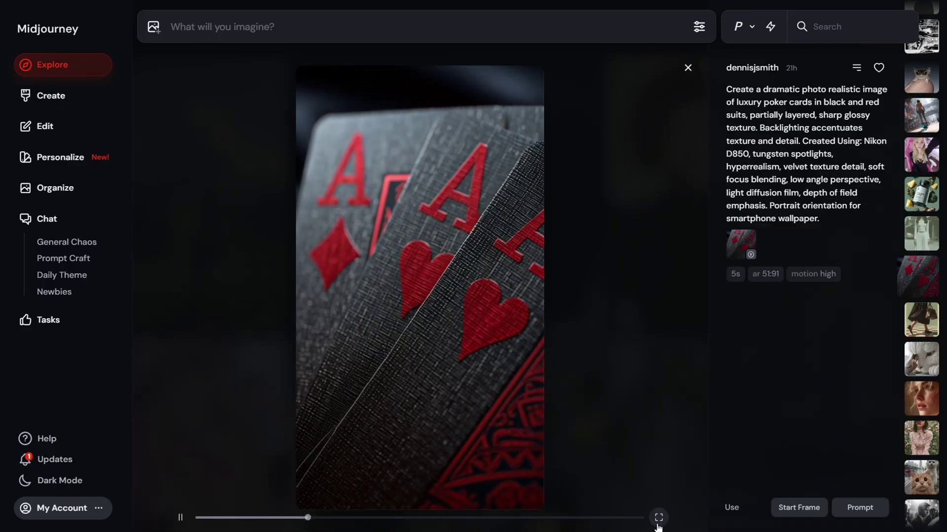
{"action": "left_click", "coordinate": [659, 517]}
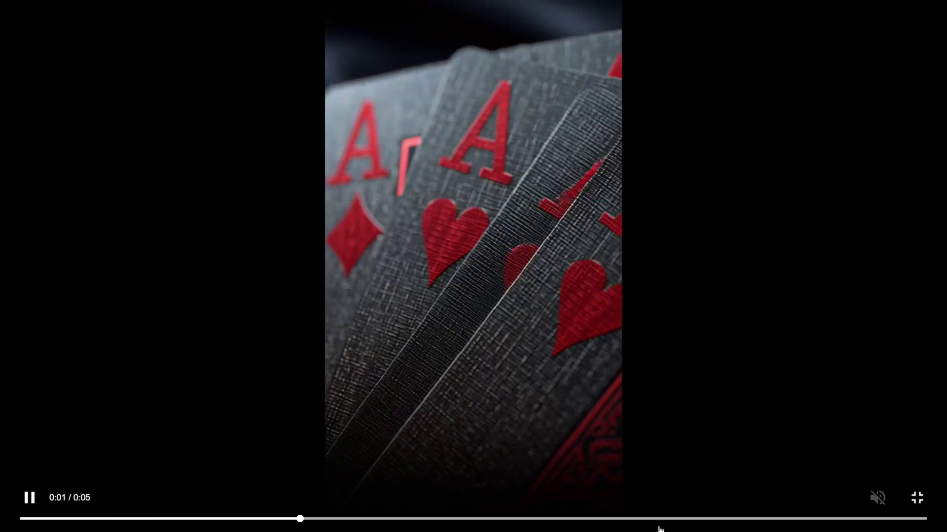
{"action": "left_click", "coordinate": [917, 499]}
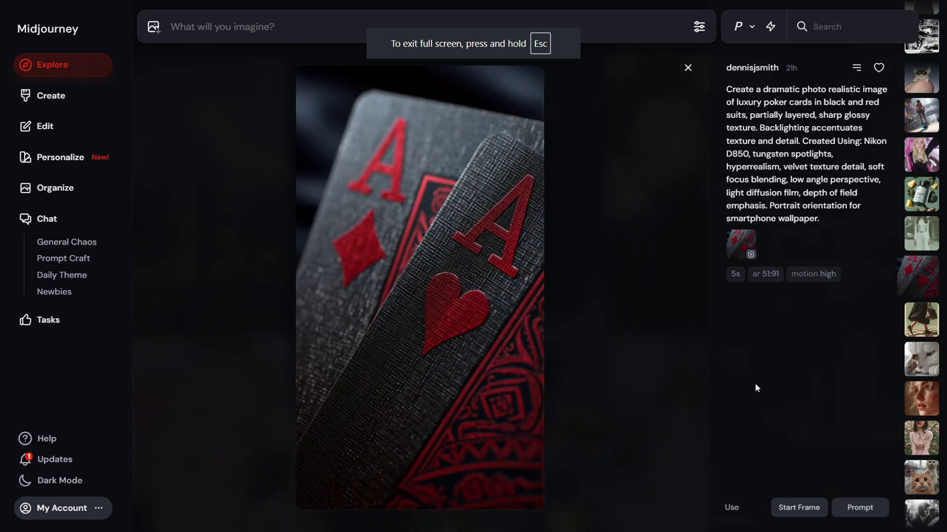
{"action": "left_click", "coordinate": [932, 325]}
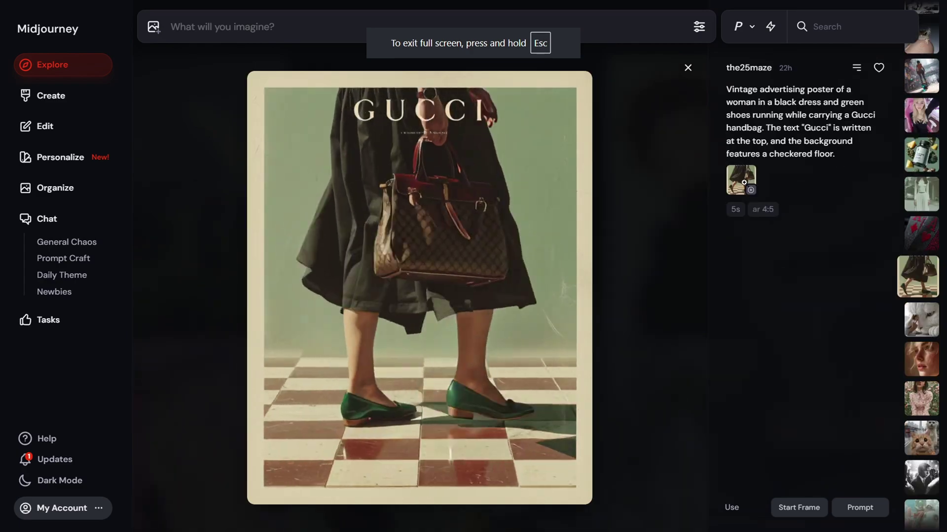
View the Gucci post's reference image and play its video full screen, then open the floral-dress post
{"action": "left_click", "coordinate": [741, 178]}
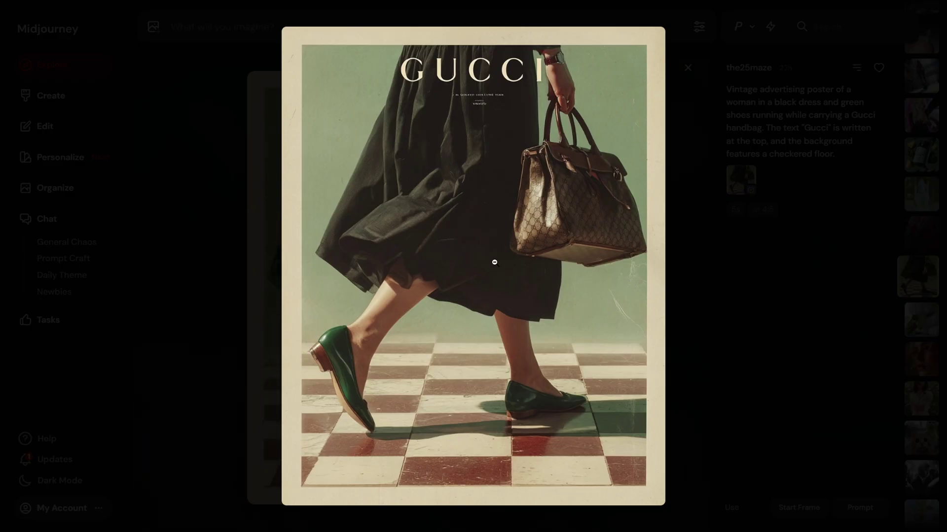
{"action": "left_click", "coordinate": [704, 228]}
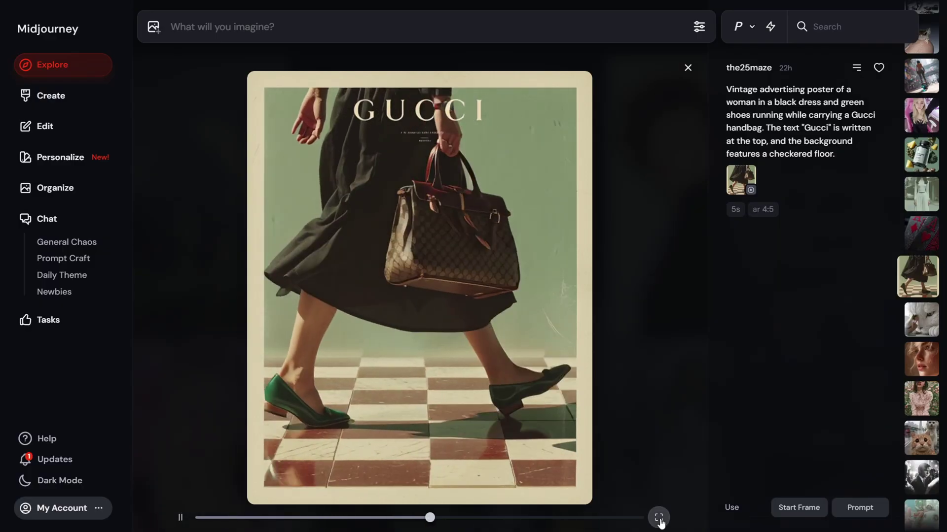
{"action": "left_click", "coordinate": [658, 518]}
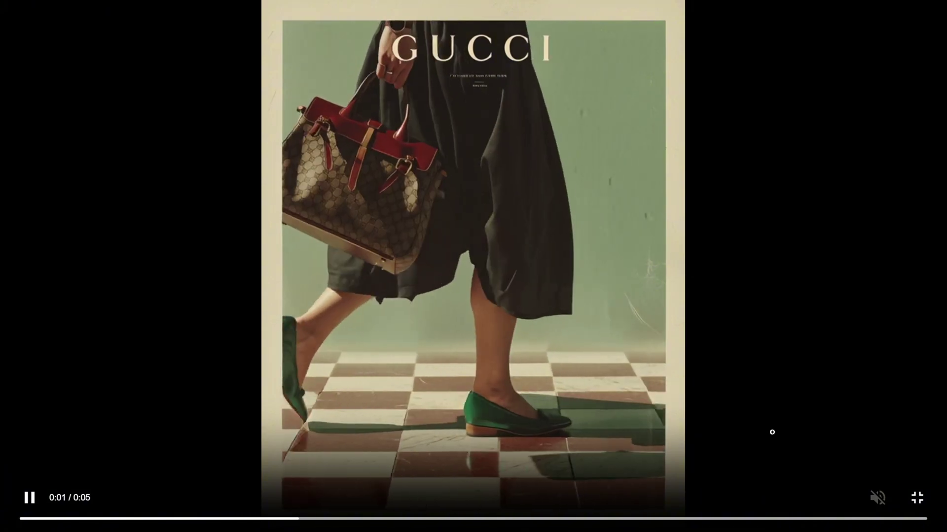
{"action": "left_click", "coordinate": [918, 499]}
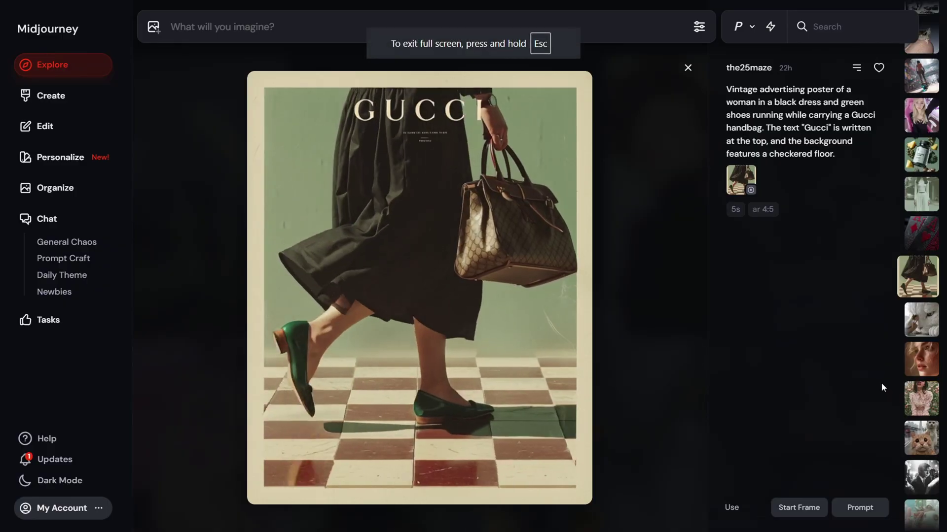
{"action": "left_click", "coordinate": [920, 398]}
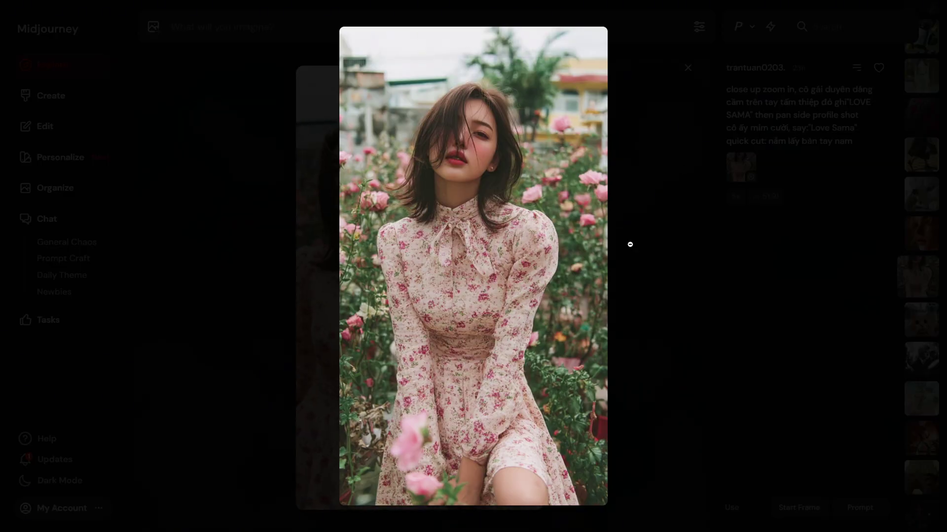
Play the floral-dress 'LOVE SAMA' video in the enlarged player, pause it, and close the player
{"action": "left_click", "coordinate": [634, 274]}
{"action": "left_click", "coordinate": [463, 338]}
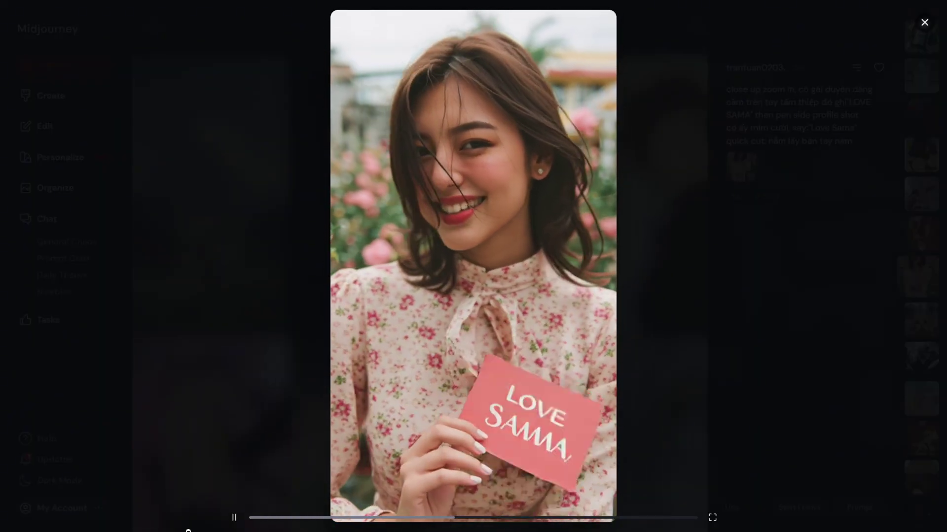
{"action": "left_click", "coordinate": [233, 516]}
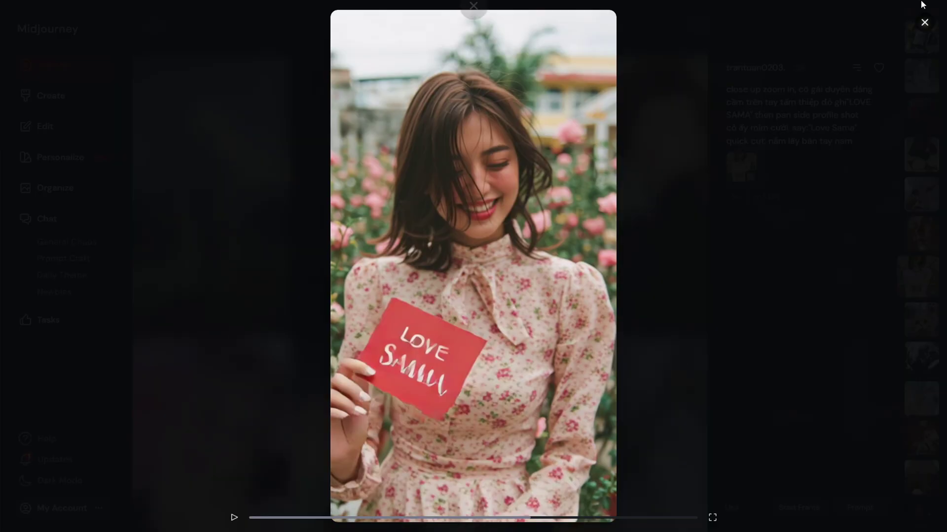
{"action": "left_click", "coordinate": [923, 24]}
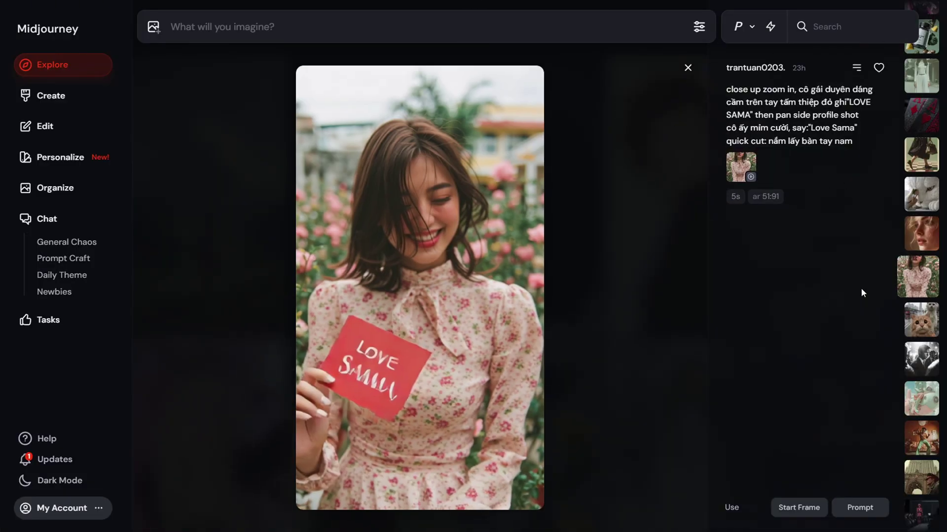
View the ginger-cat video's source image and play it enlarged, then enlarge the rainy-alley post's source image
{"action": "left_click", "coordinate": [913, 318]}
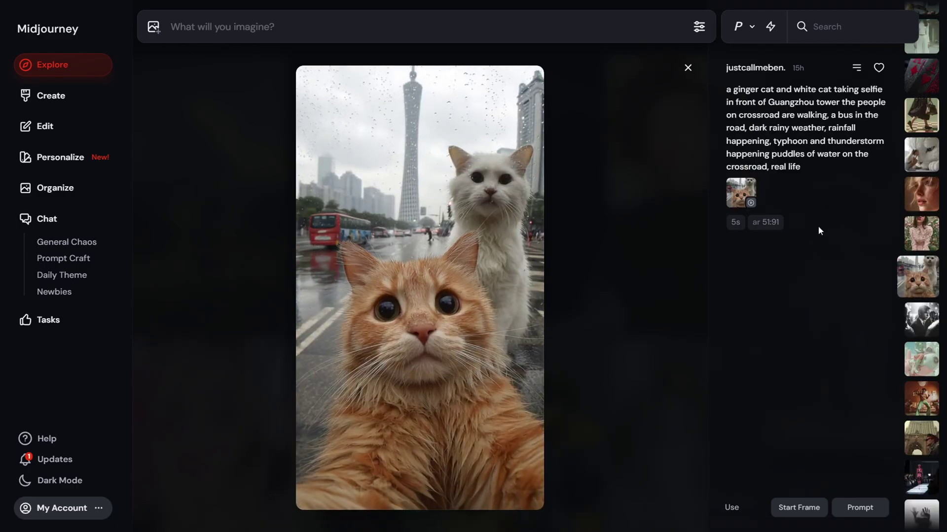
{"action": "left_click", "coordinate": [729, 195]}
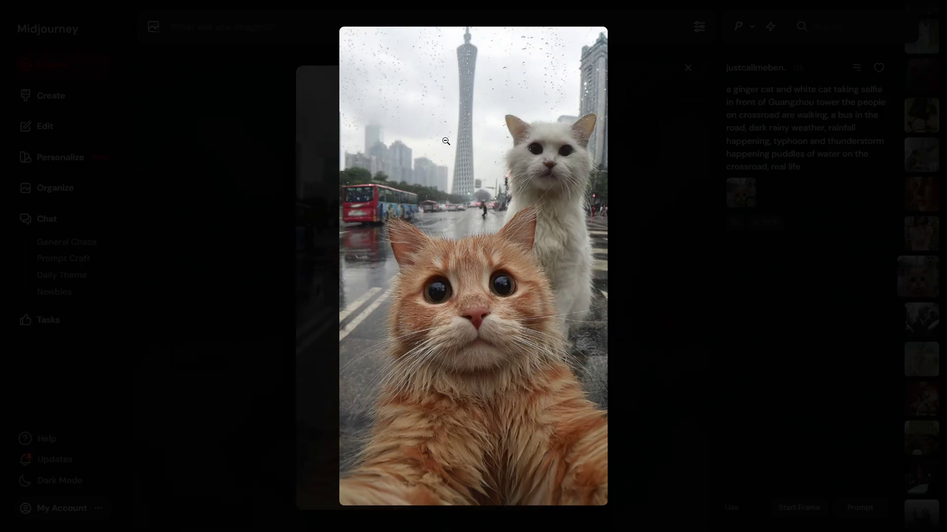
{"action": "left_click", "coordinate": [701, 251]}
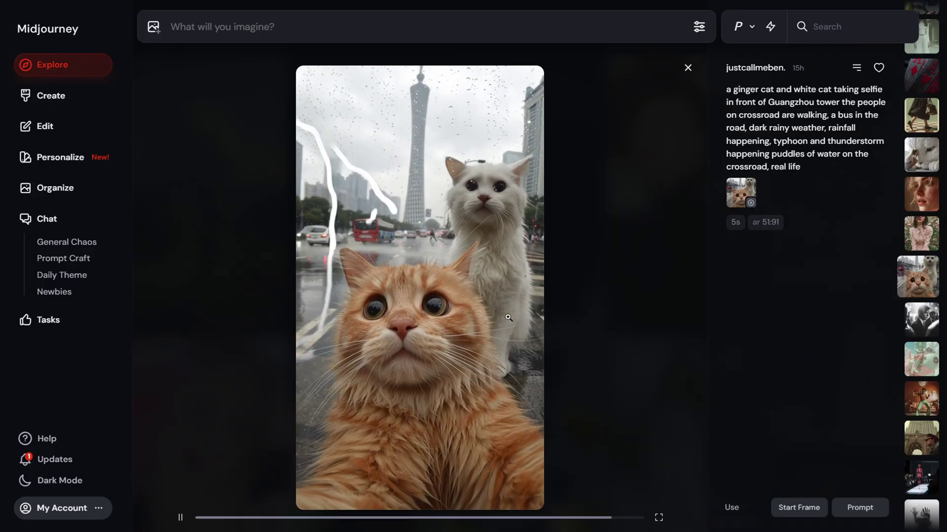
{"action": "left_click", "coordinate": [509, 317]}
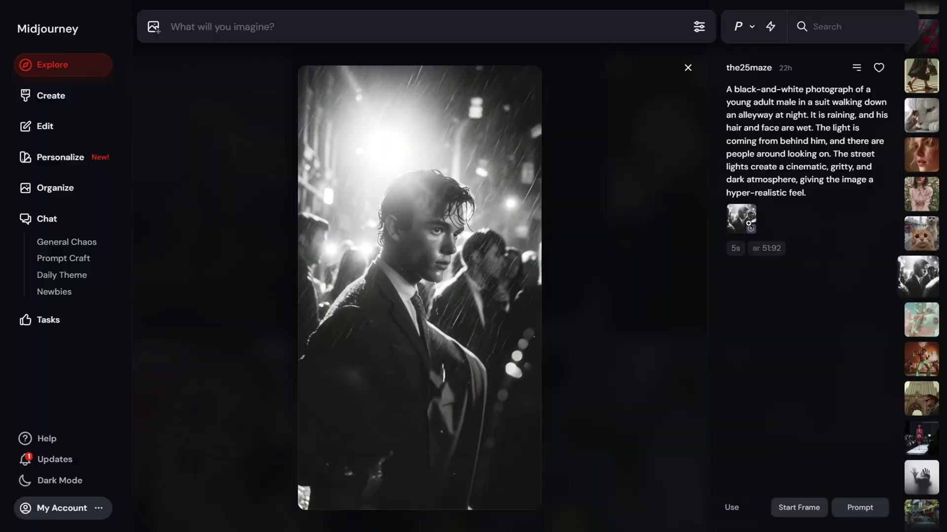
{"action": "left_click", "coordinate": [749, 223]}
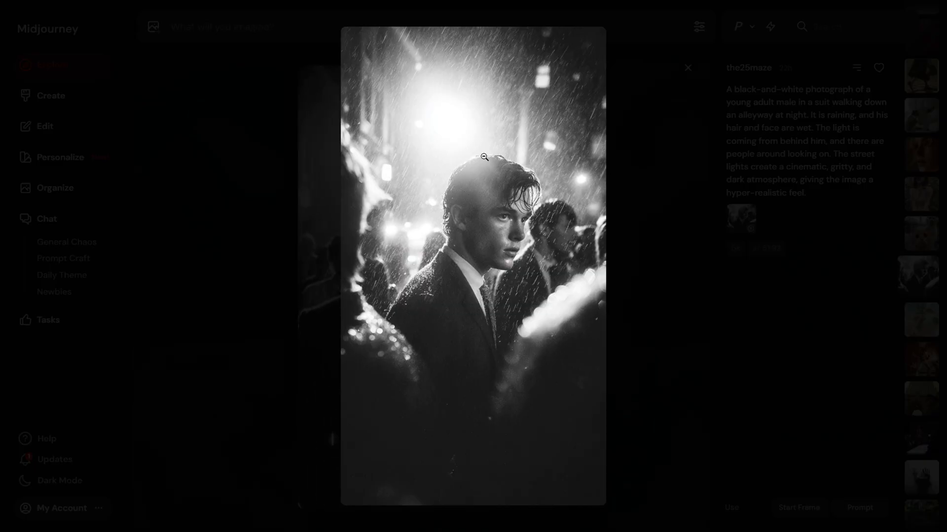
Close the rainy-alley source image and play the black-and-white video in the enlarged player
{"action": "left_click", "coordinate": [645, 221]}
{"action": "left_click", "coordinate": [654, 212]}
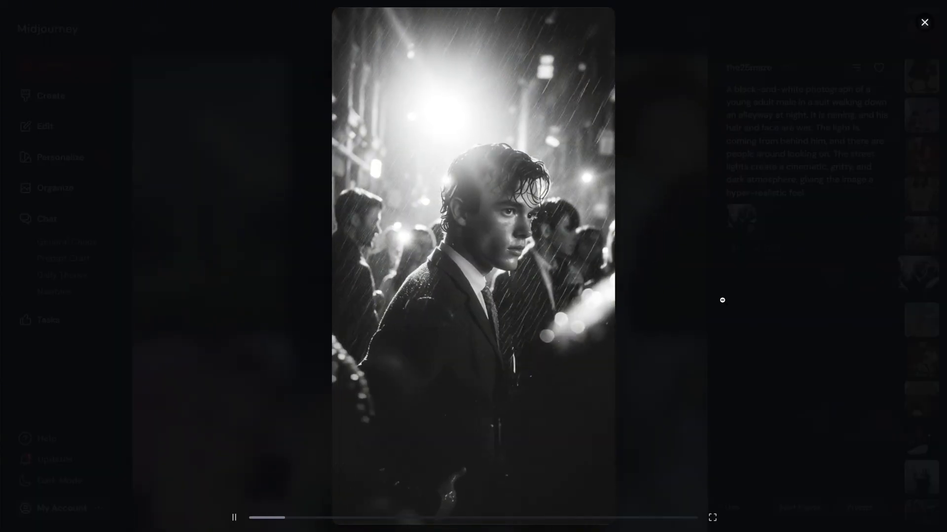
{"action": "left_click", "coordinate": [723, 300]}
Close the video viewer and scroll the Create page down to the phoenix-knight videos
{"action": "key", "text": "Escape"}
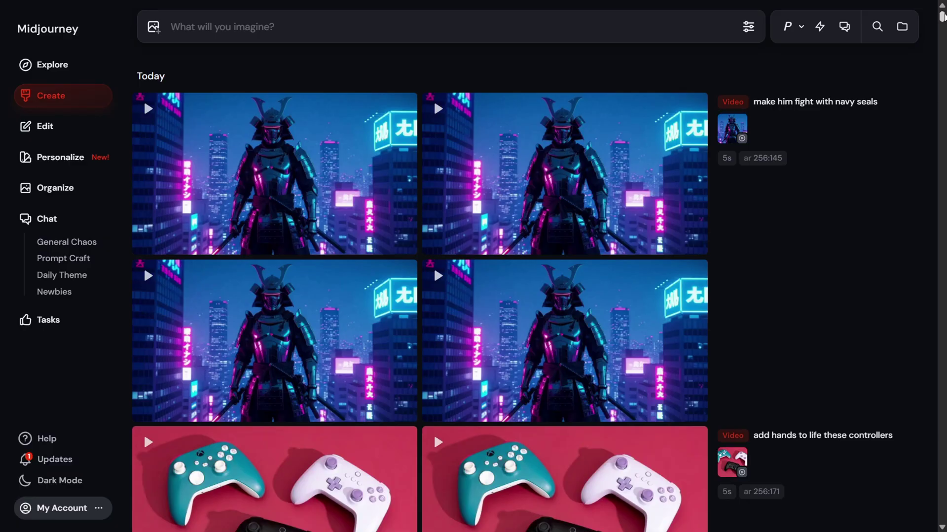
{"action": "scroll", "coordinate": [420, 287], "scroll_direction": "down", "scroll_amount": 15}
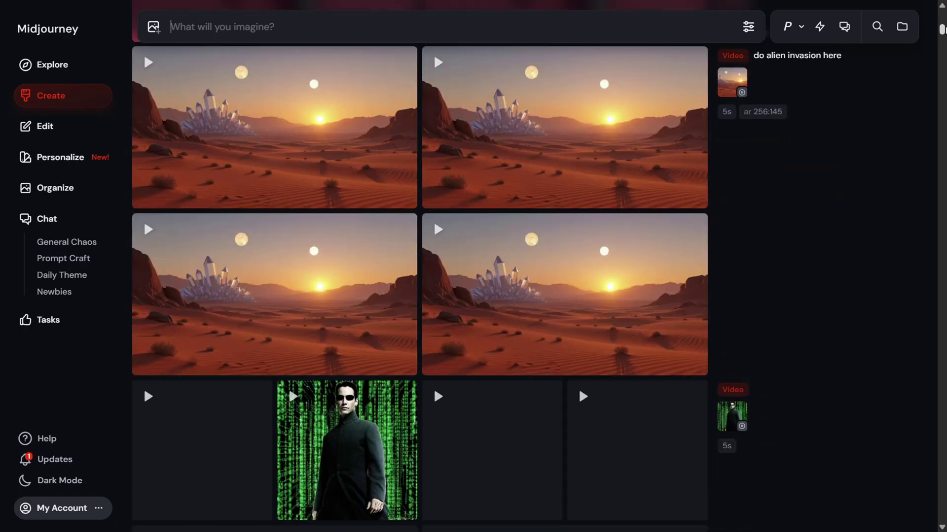
{"action": "scroll", "coordinate": [434, 387], "scroll_direction": "down", "scroll_amount": 10}
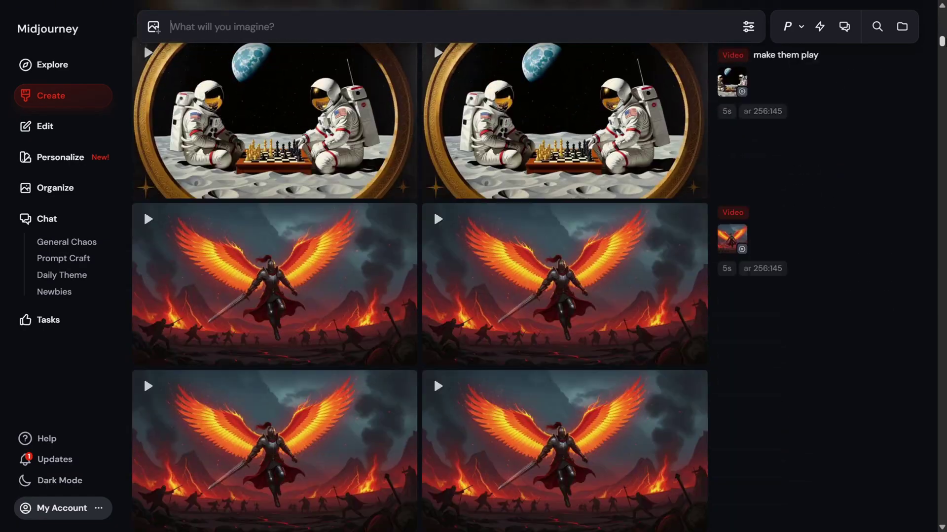
{"action": "scroll", "coordinate": [434, 377], "scroll_direction": "down", "scroll_amount": 1}
Load the phoenix-knight image as the Video Start frame and view it full size
{"action": "left_click", "coordinate": [735, 211]}
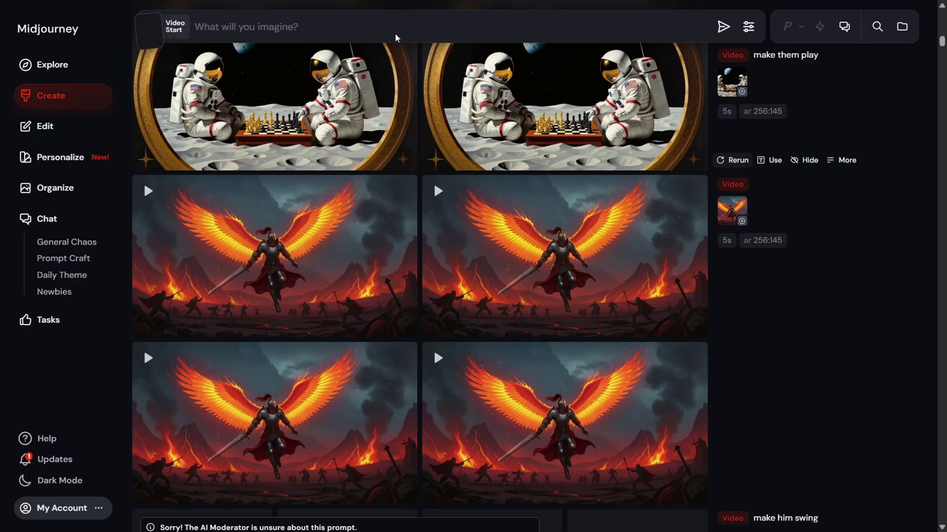
{"action": "left_click", "coordinate": [159, 28]}
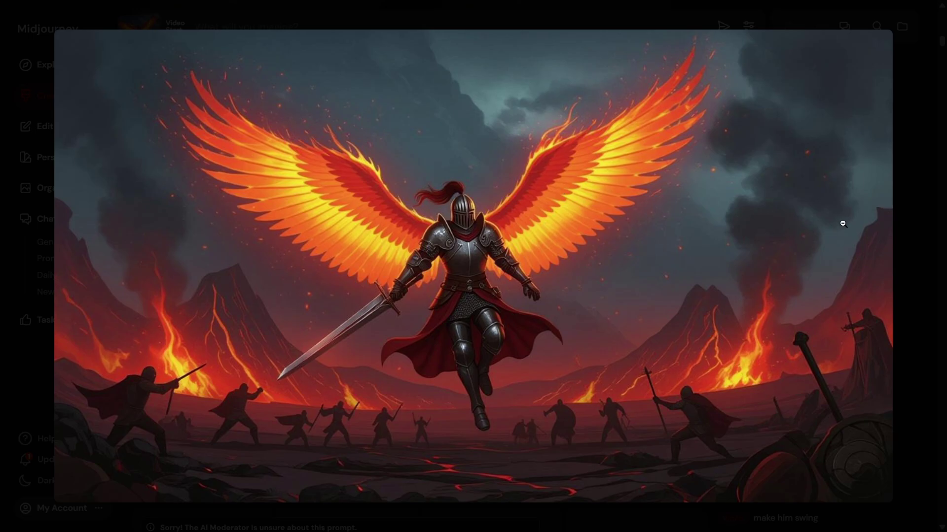
{"action": "left_click", "coordinate": [917, 217]}
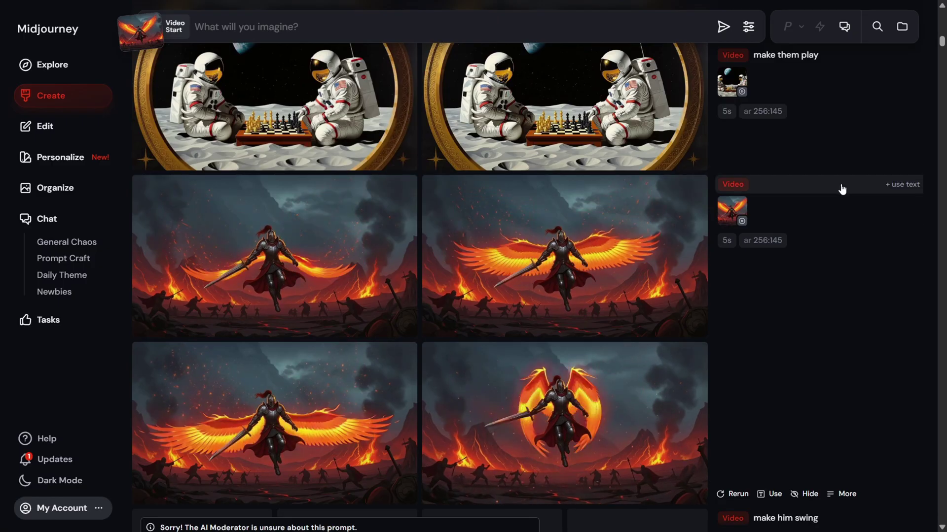
Play the bottom-right phoenix-knight video in the viewer, then step up to the astronaut chess clip
{"action": "left_click", "coordinate": [515, 409]}
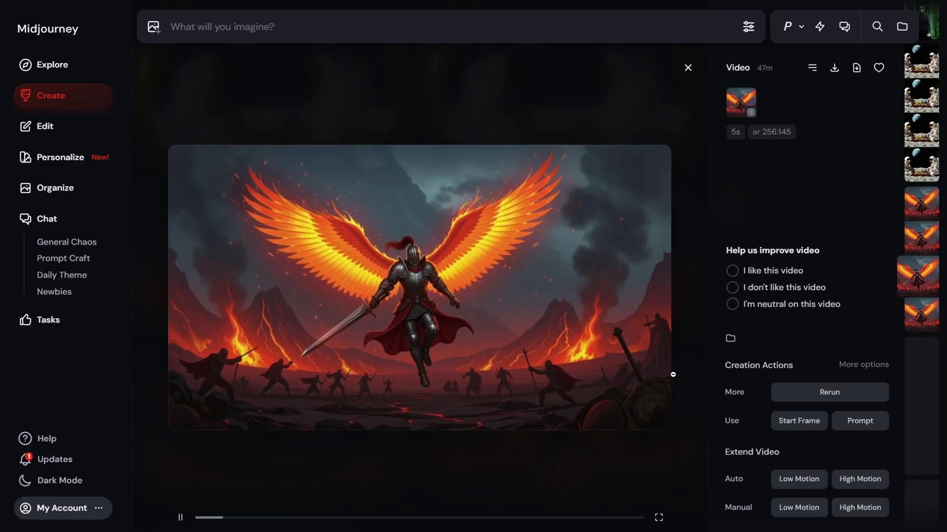
{"action": "scroll", "coordinate": [922, 266], "scroll_direction": "down", "scroll_amount": 1}
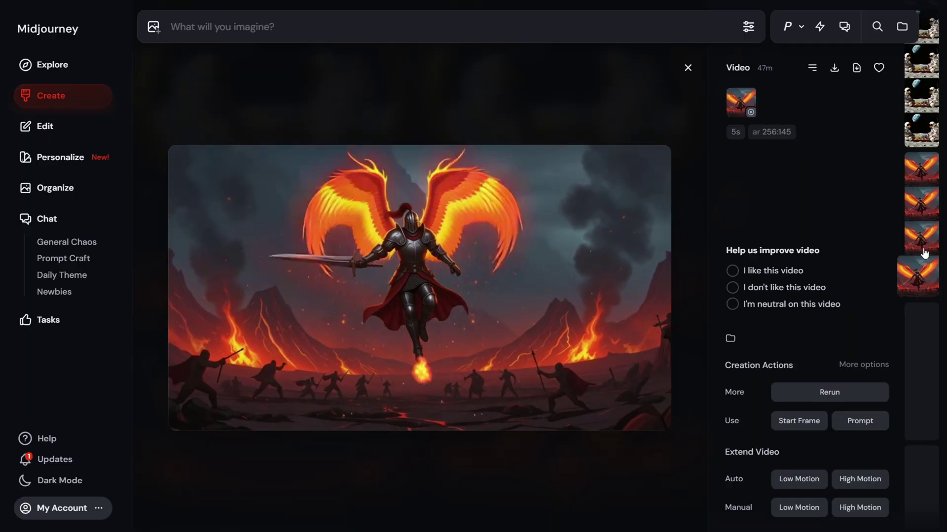
{"action": "scroll", "coordinate": [929, 173], "scroll_direction": "up", "scroll_amount": 3}
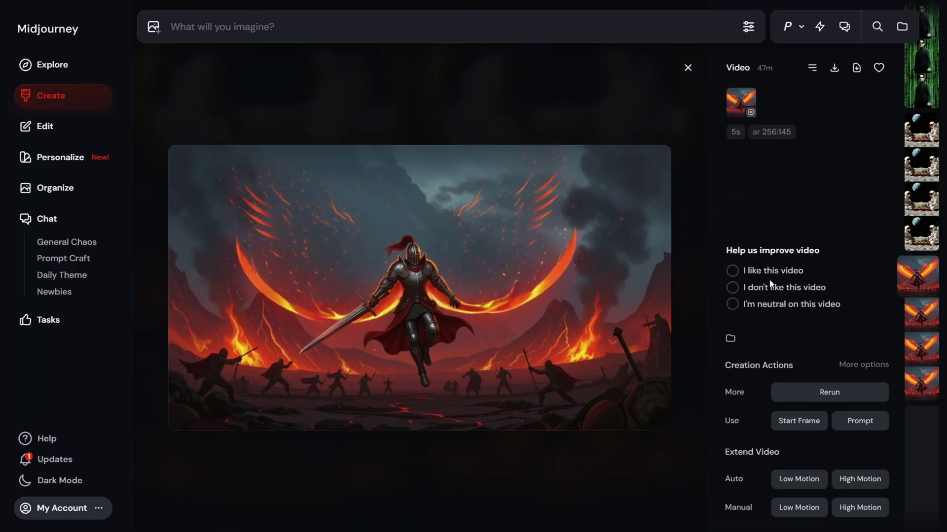
{"action": "mouse_move", "coordinate": [565, 294]}
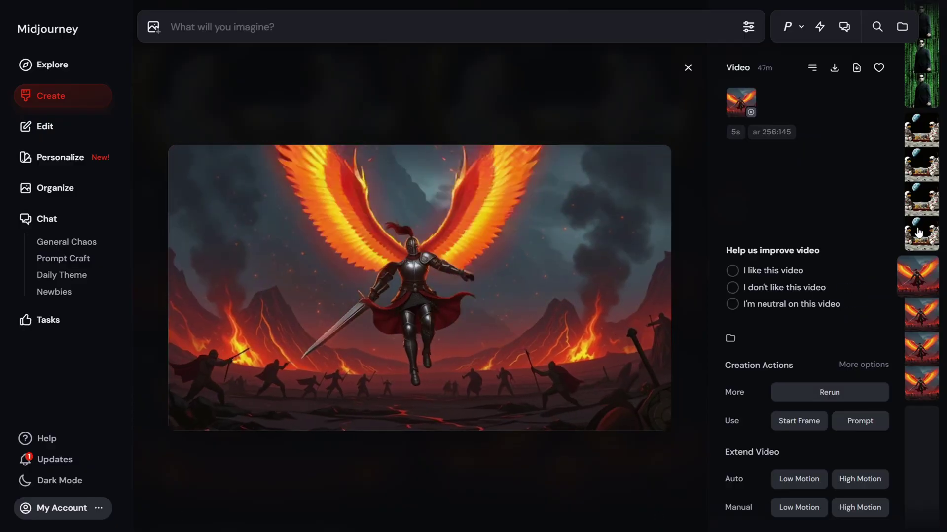
{"action": "key", "text": "Up"}
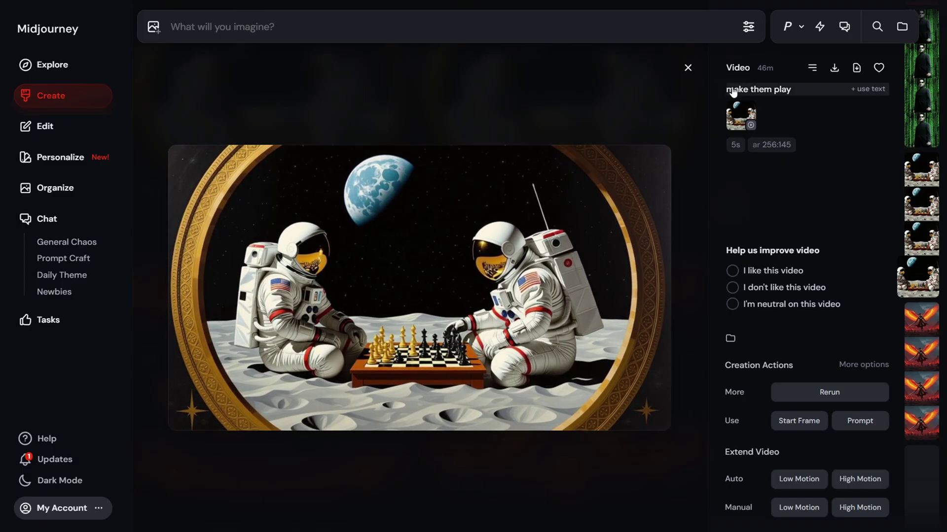
Switch the viewer to the green-code Matrix video from the right-hand strip
{"action": "mouse_move", "coordinate": [335, 301]}
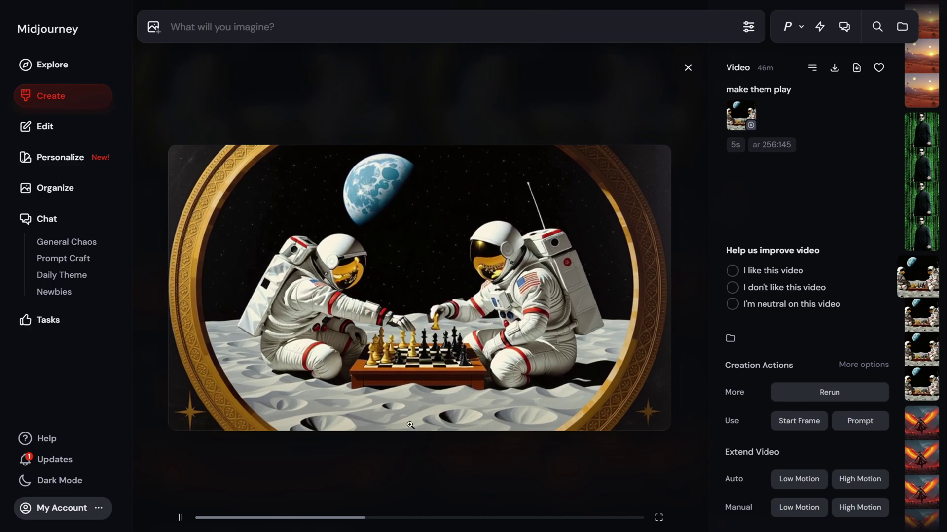
{"action": "left_click", "coordinate": [931, 242]}
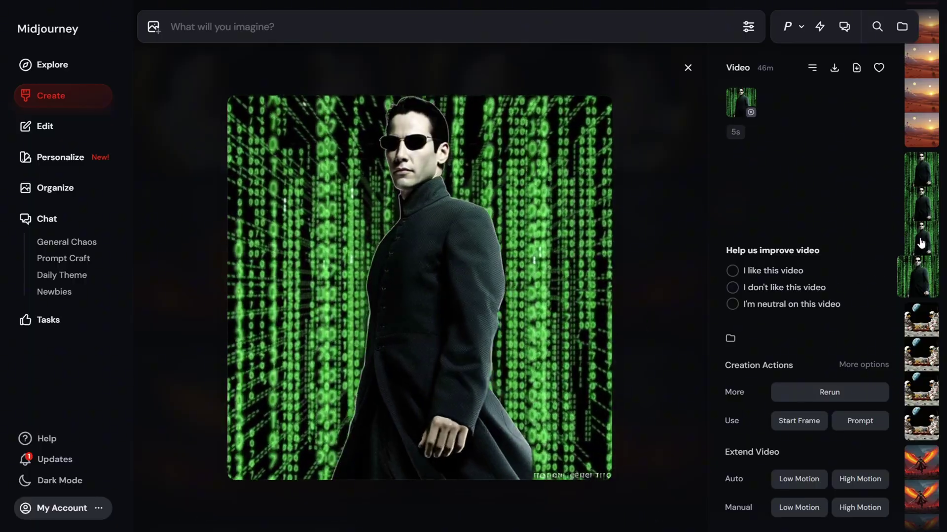
Step from the Matrix video to the desert UFO 'do alien invasion here' clip
{"action": "scroll", "coordinate": [922, 242], "scroll_direction": "up", "scroll_amount": 1}
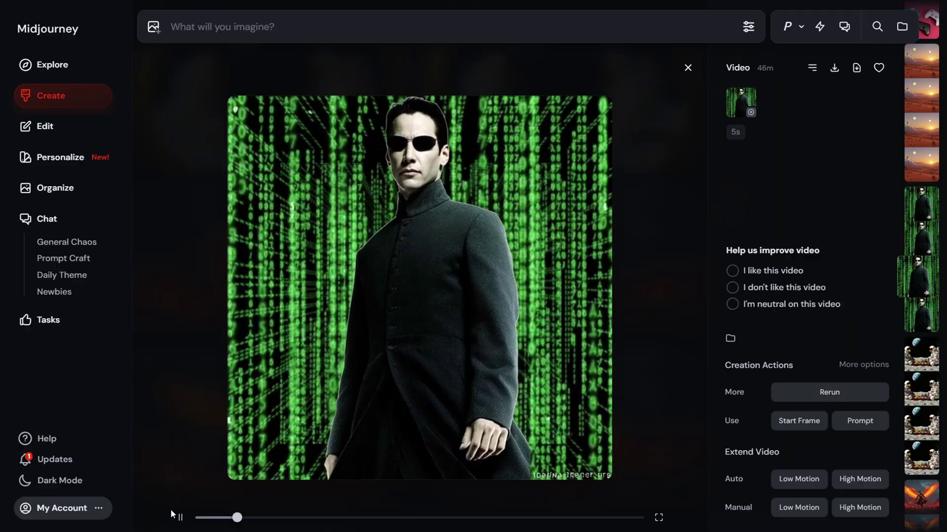
{"action": "key", "text": "Up"}
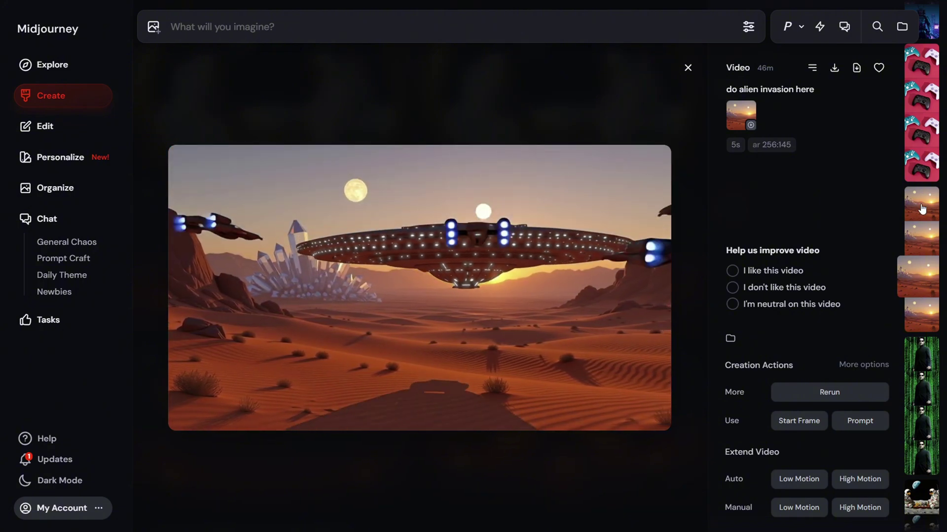
Open a game-controllers video, view its source image, try another variant, then open the neon samurai video
{"action": "scroll", "coordinate": [922, 209], "scroll_direction": "up", "scroll_amount": 2}
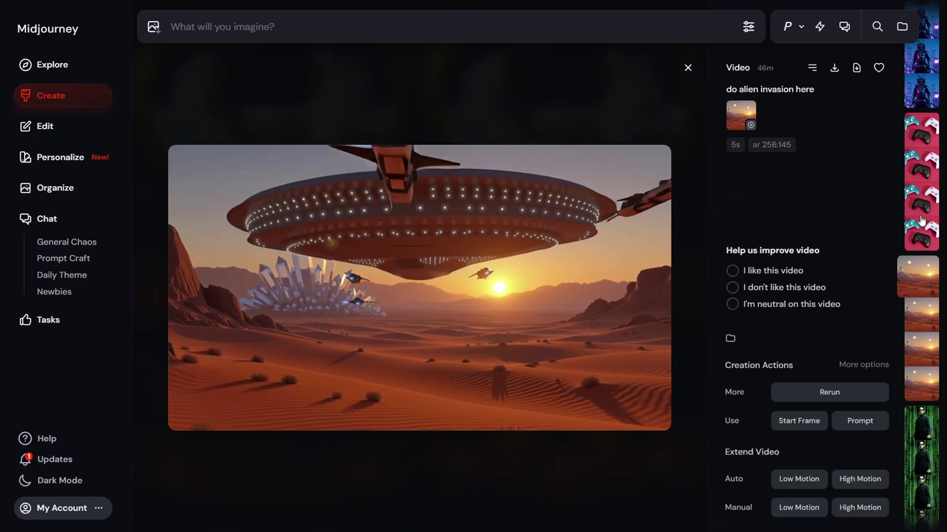
{"action": "left_click", "coordinate": [920, 234]}
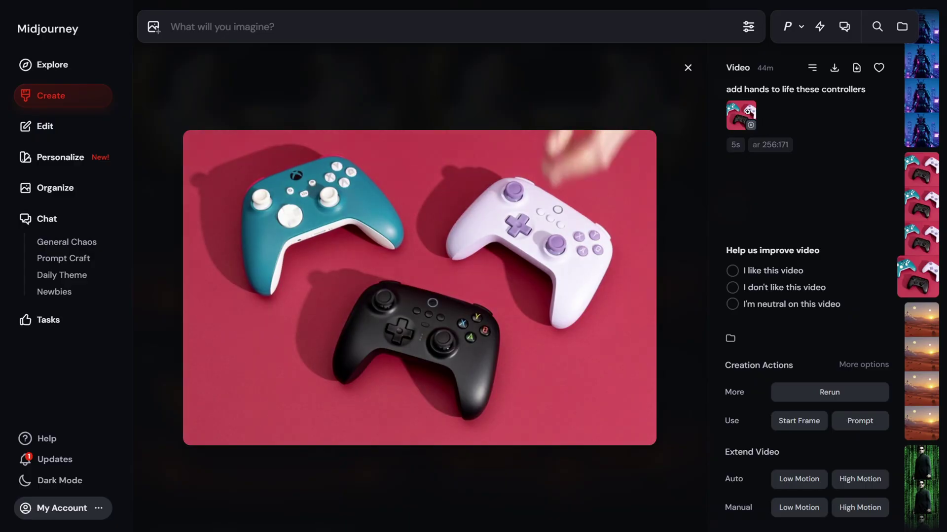
{"action": "left_click", "coordinate": [748, 112]}
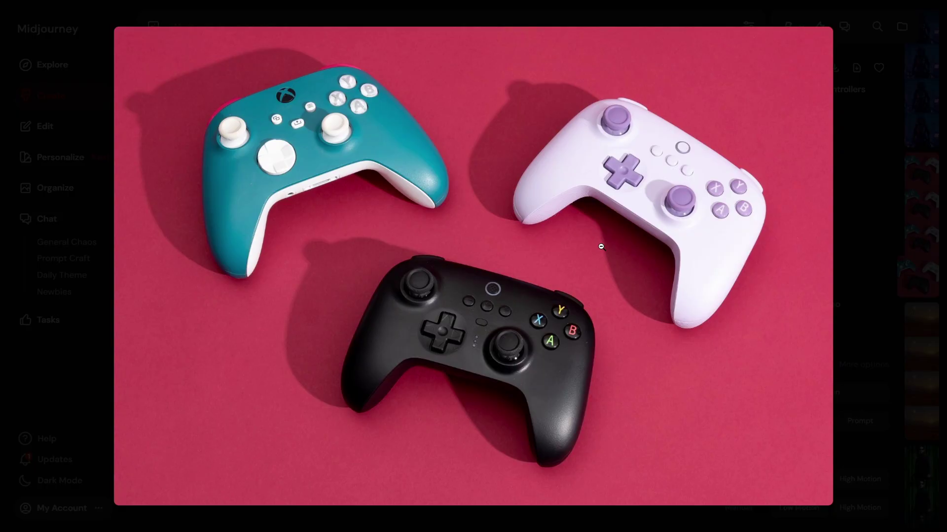
{"action": "left_click", "coordinate": [944, 255]}
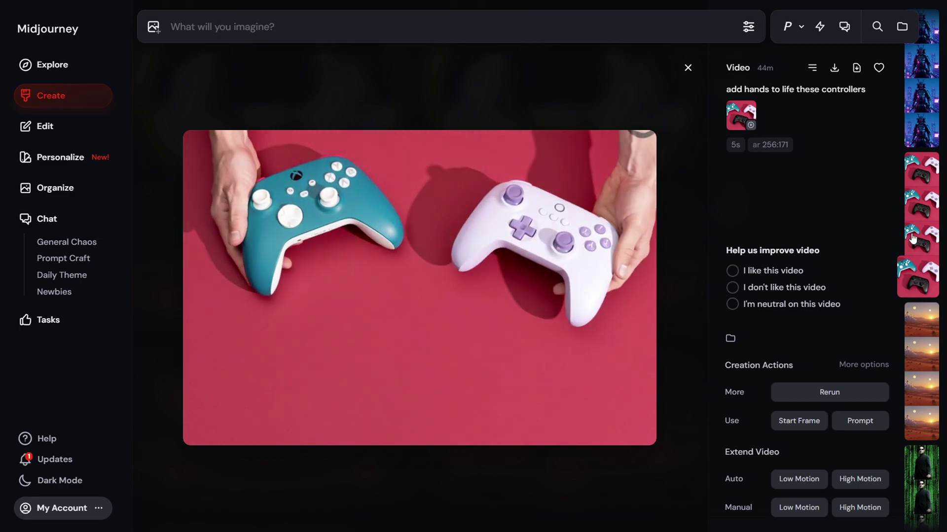
{"action": "left_click", "coordinate": [917, 235]}
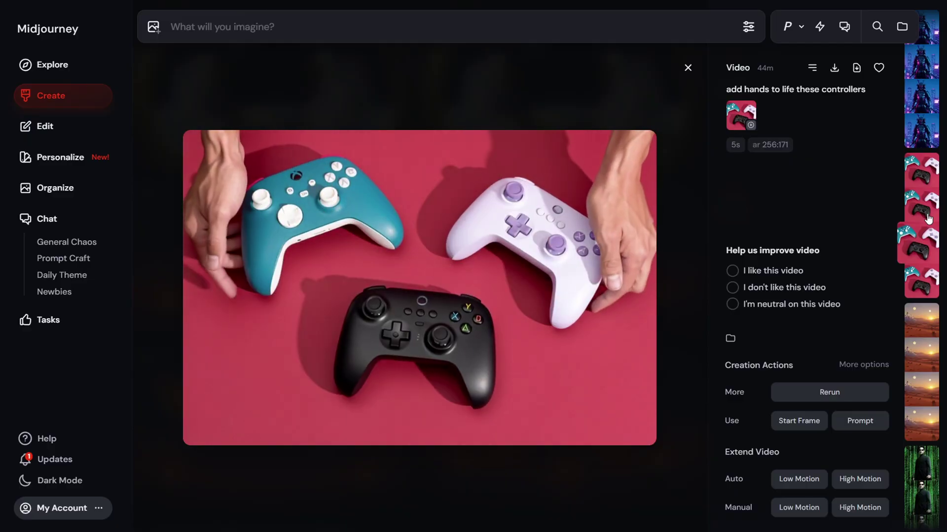
{"action": "left_click", "coordinate": [918, 133]}
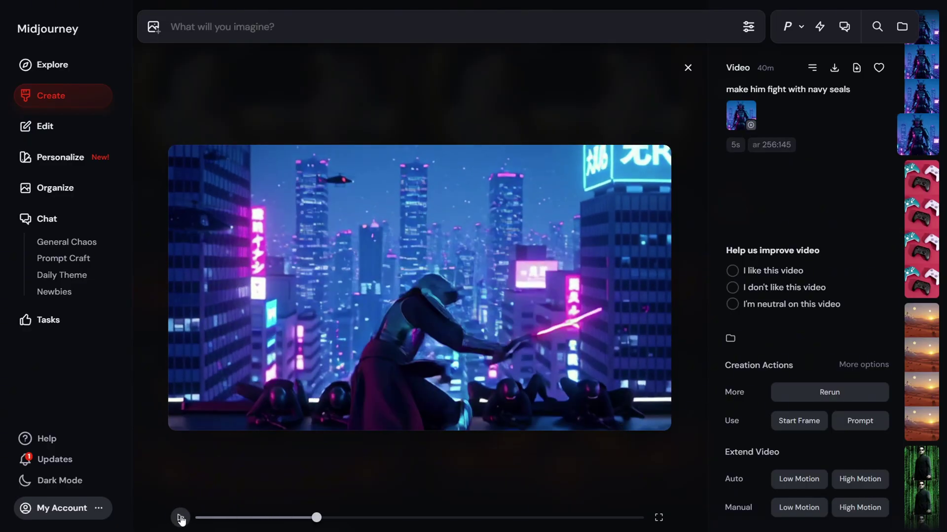
Preview the samurai video's source image, then open the video in the larger view
{"action": "left_click", "coordinate": [747, 118]}
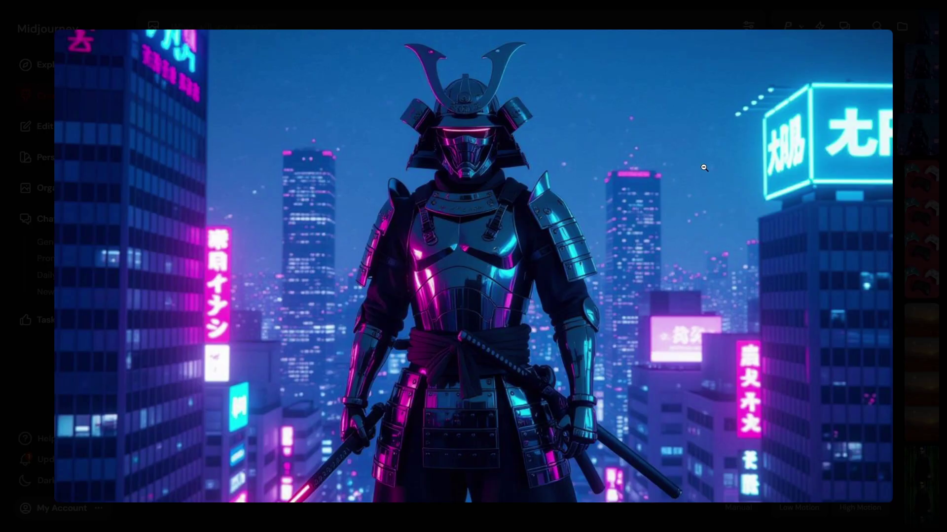
{"action": "left_click", "coordinate": [911, 172]}
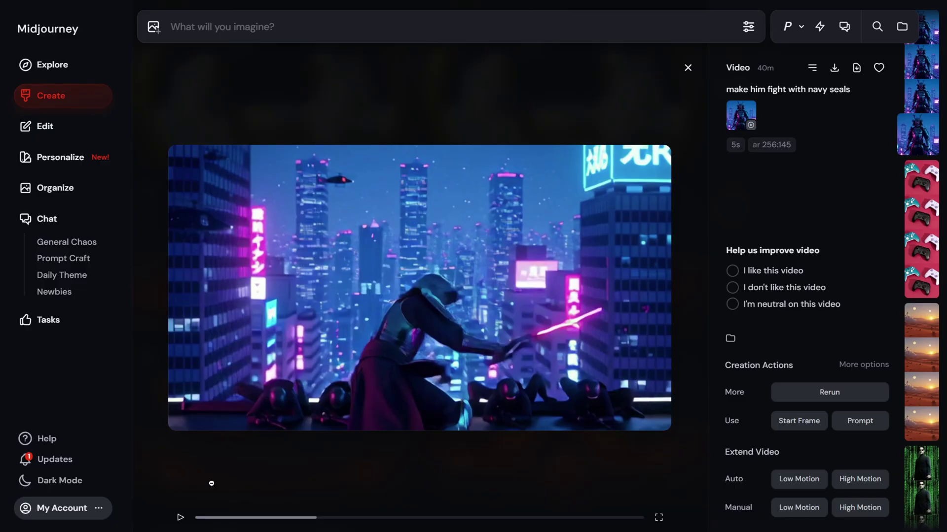
{"action": "left_click", "coordinate": [365, 341]}
{"action": "left_click", "coordinate": [365, 342]}
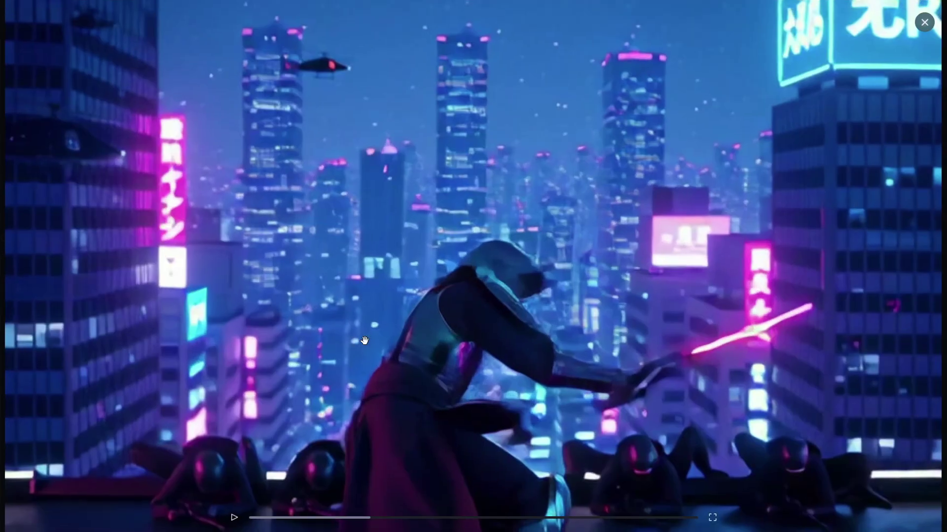
{"action": "left_click", "coordinate": [365, 341]}
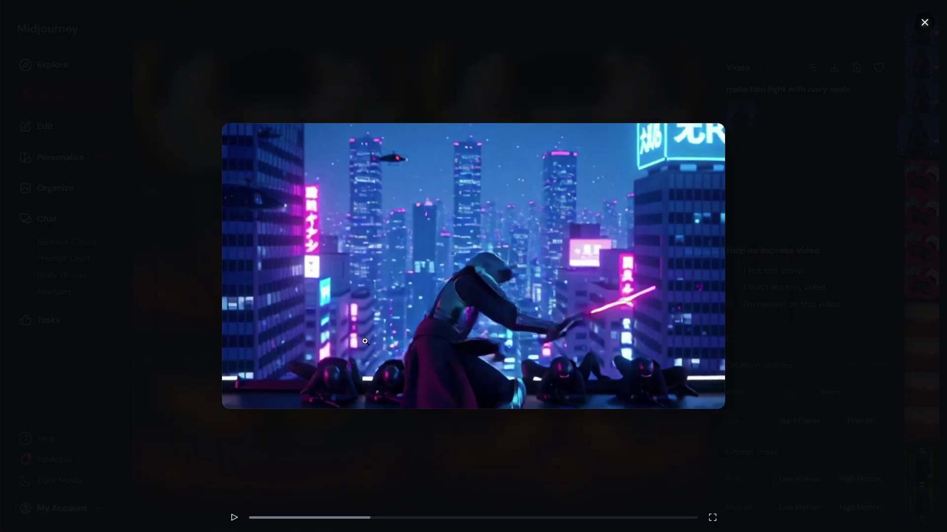
Play the neon samurai 'make him fight with navy seals' video full screen, then pick the third variant
{"action": "left_click", "coordinate": [232, 517]}
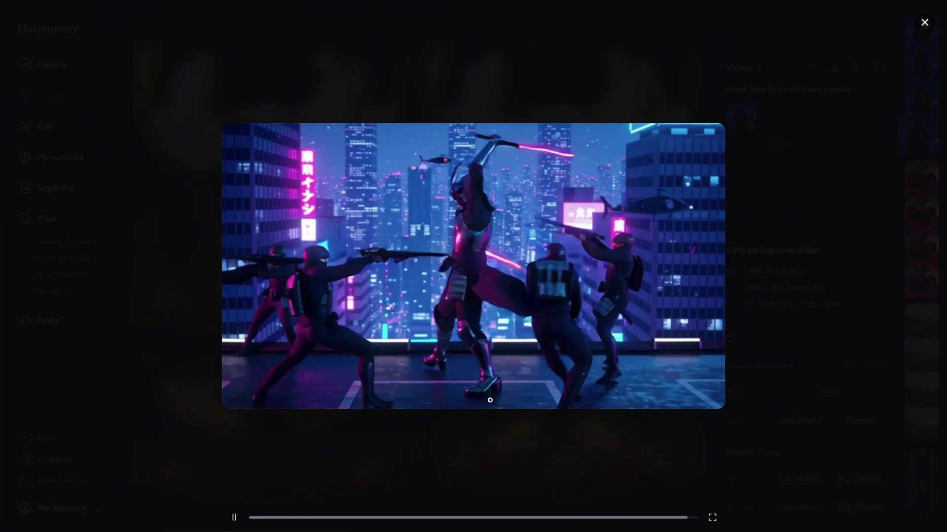
{"action": "left_click", "coordinate": [713, 518]}
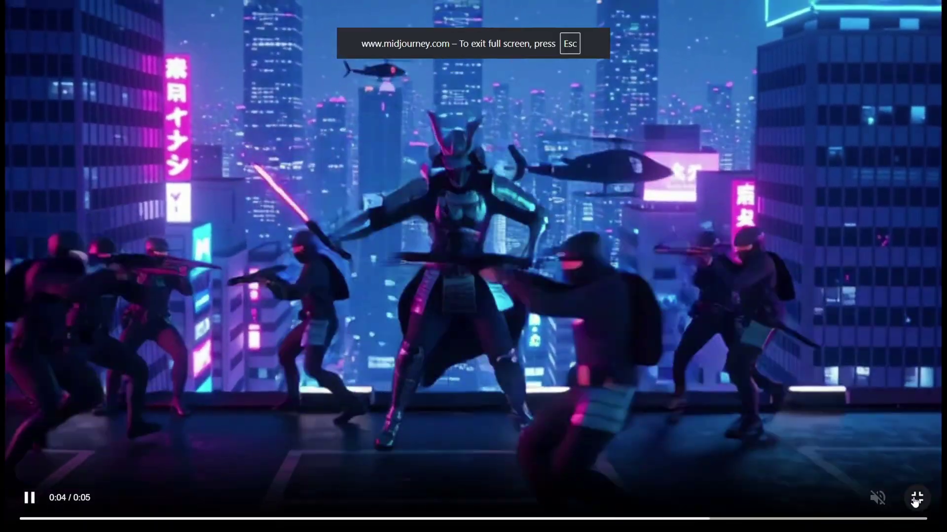
{"action": "left_click", "coordinate": [917, 498]}
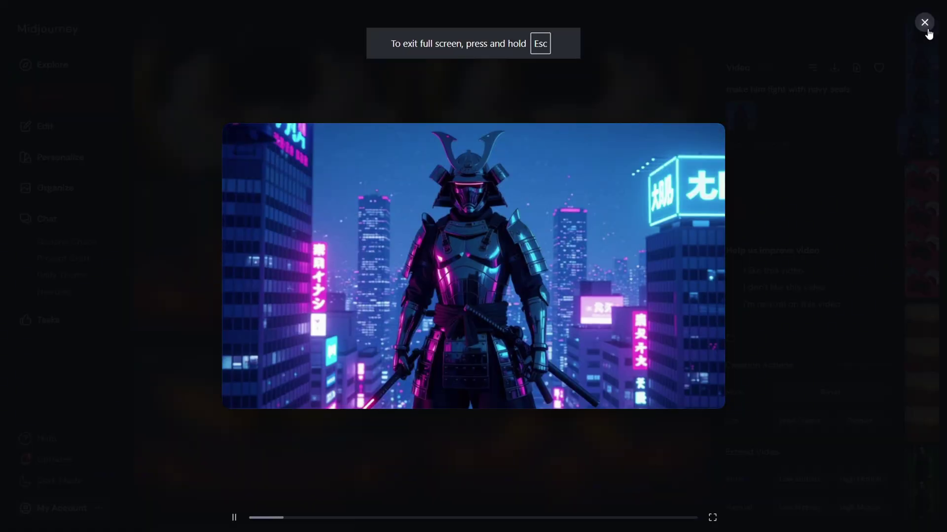
{"action": "left_click", "coordinate": [919, 97]}
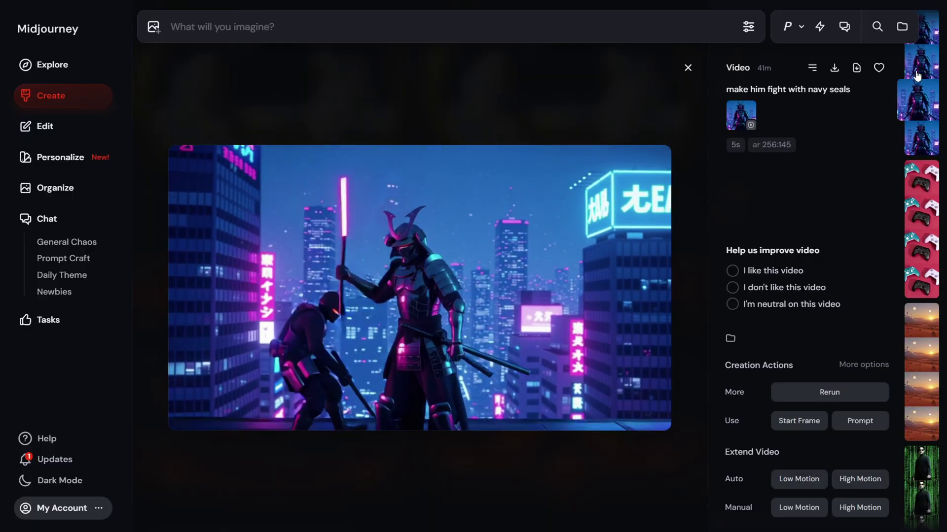
Choose the helicopter-filled samurai variant, play it enlarged and full screen, then return to its detail view
{"action": "left_click", "coordinate": [919, 72]}
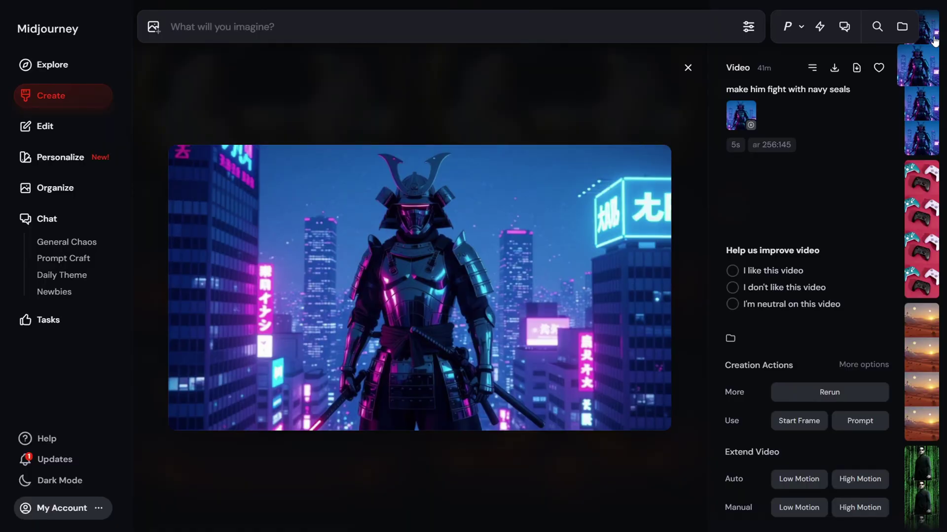
{"action": "left_click", "coordinate": [934, 41]}
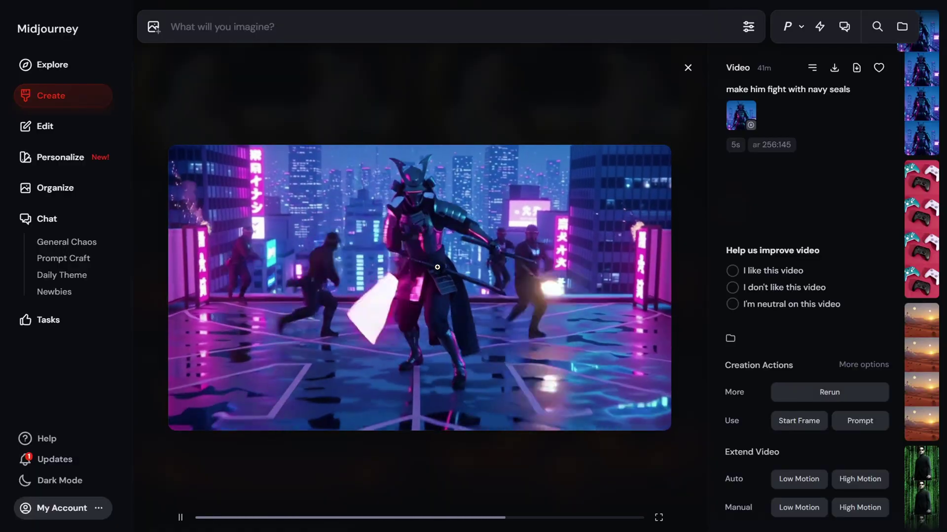
{"action": "left_click", "coordinate": [437, 267]}
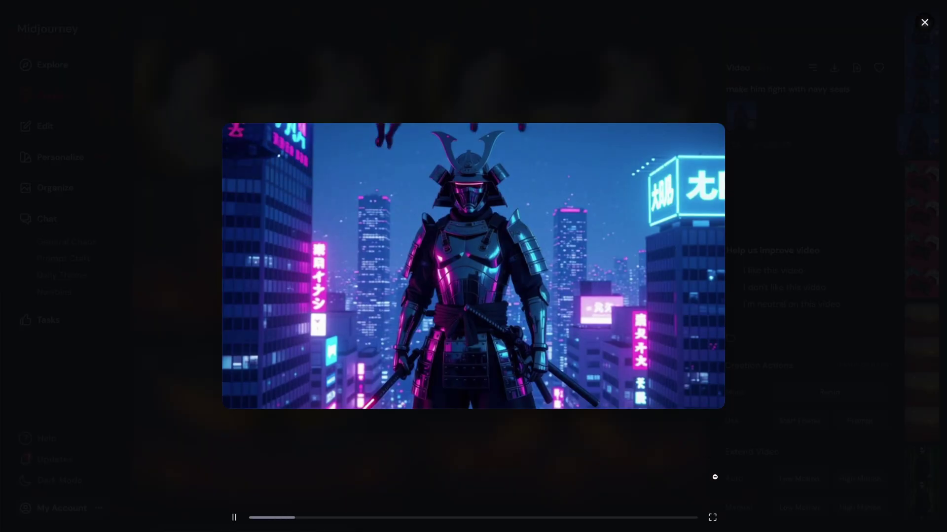
{"action": "left_click", "coordinate": [712, 518]}
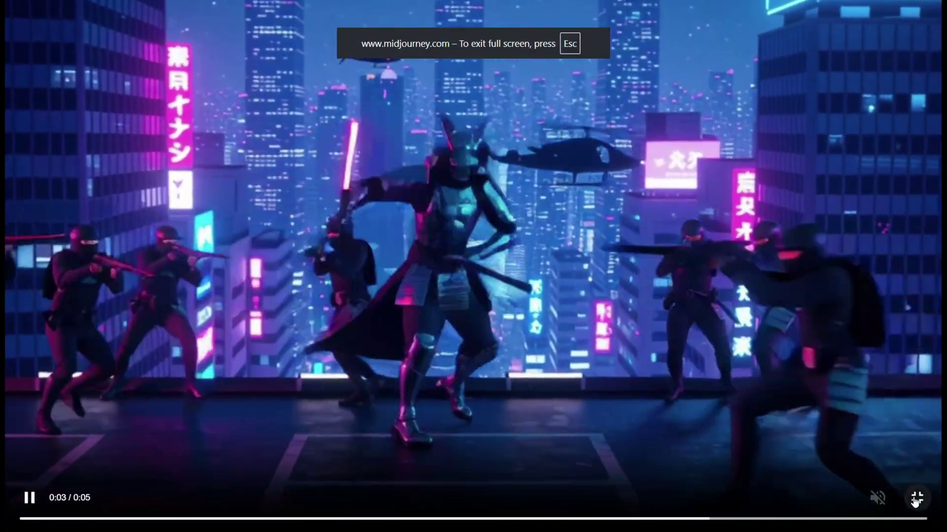
{"action": "left_click", "coordinate": [917, 498]}
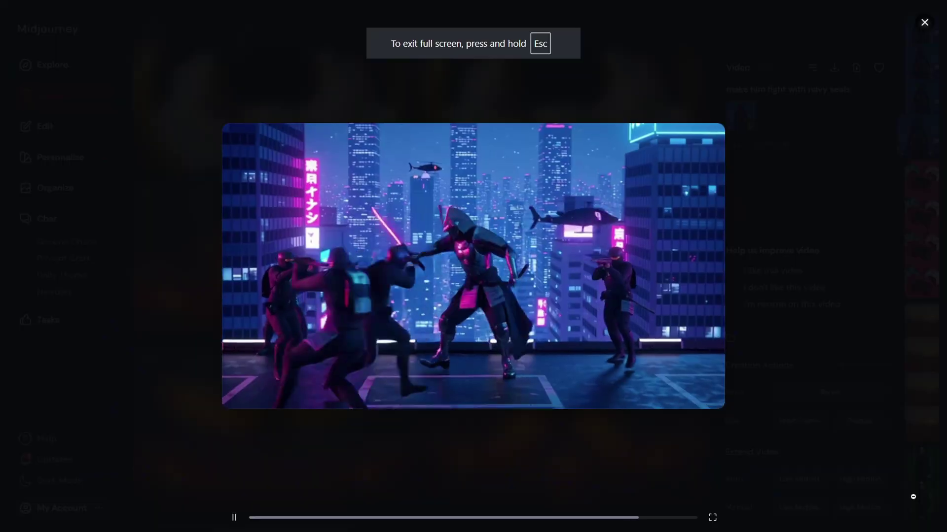
{"action": "left_click", "coordinate": [924, 22]}
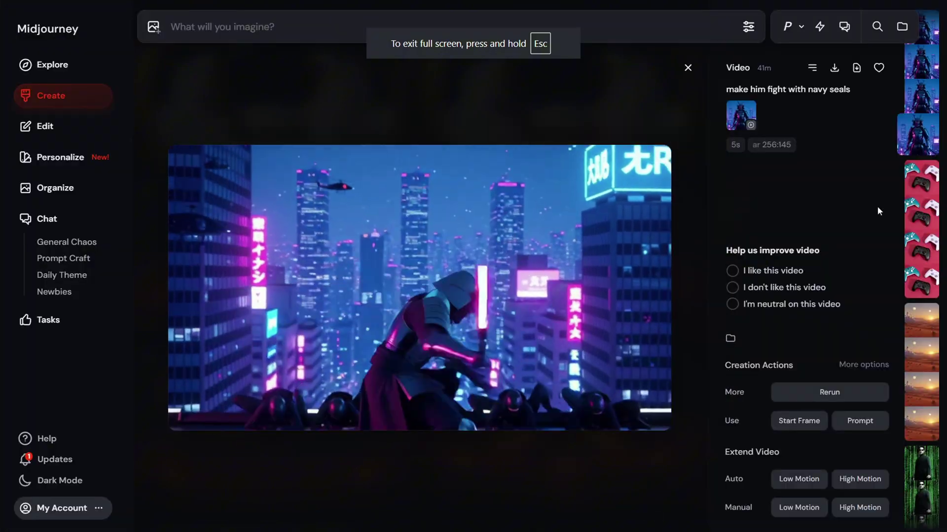